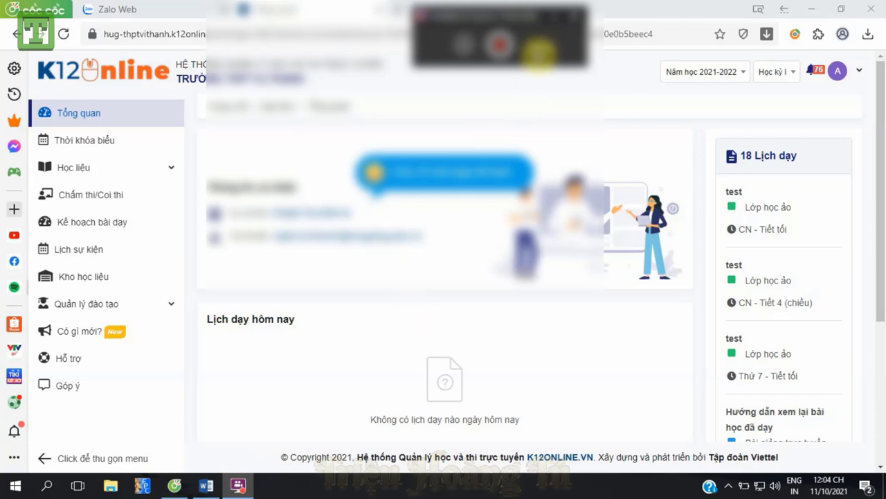
Open the list of tests (Bài kiểm tra) under the learning materials and start creating a new test.
left_click(564, 17)
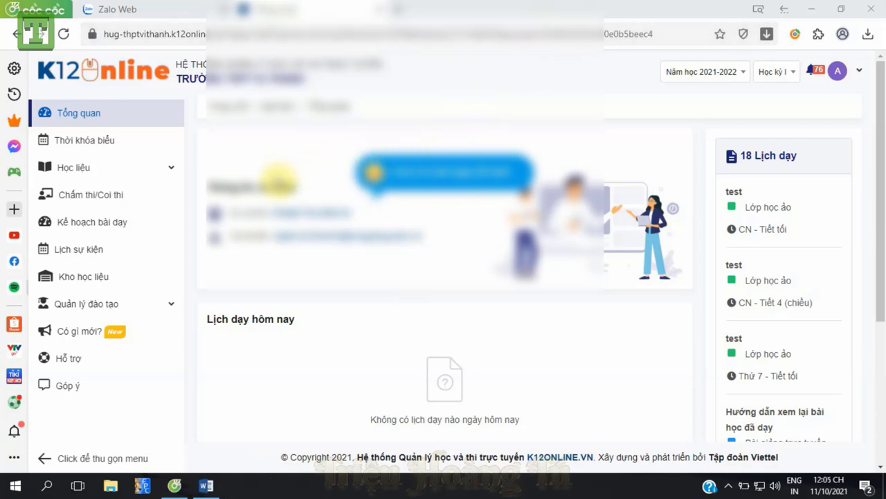
left_click(92, 169)
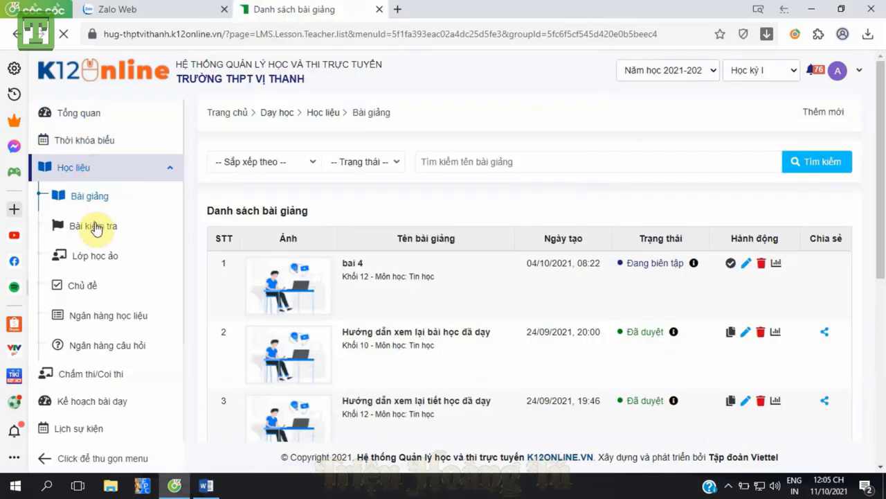
left_click(95, 226)
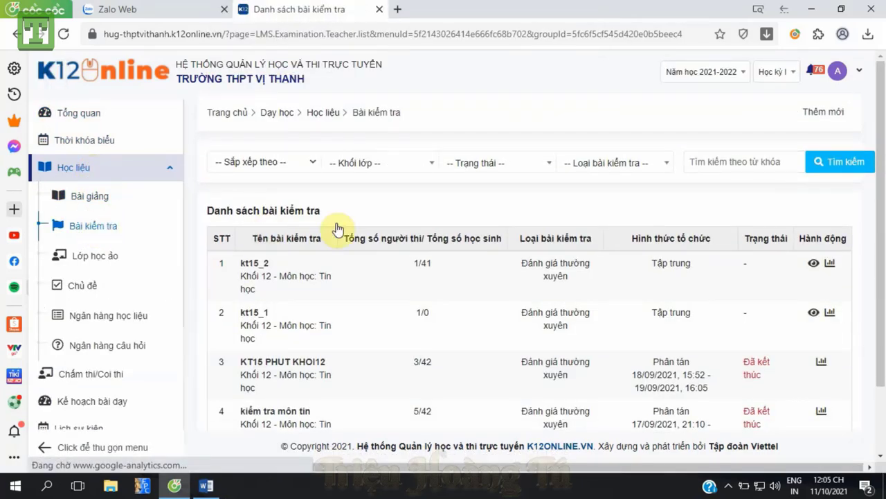
left_click(823, 113)
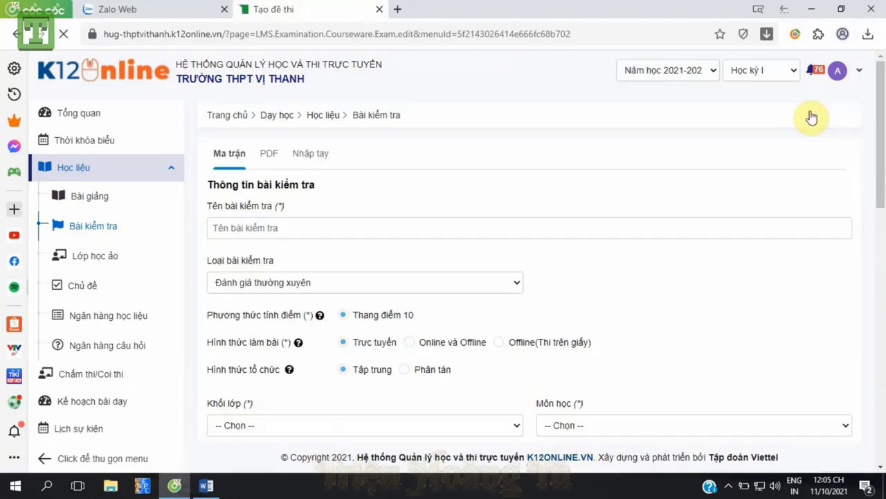
Name the new test "kiem tra 15" and choose manual entry (Nhập tay) as its creation method.
left_click(262, 219)
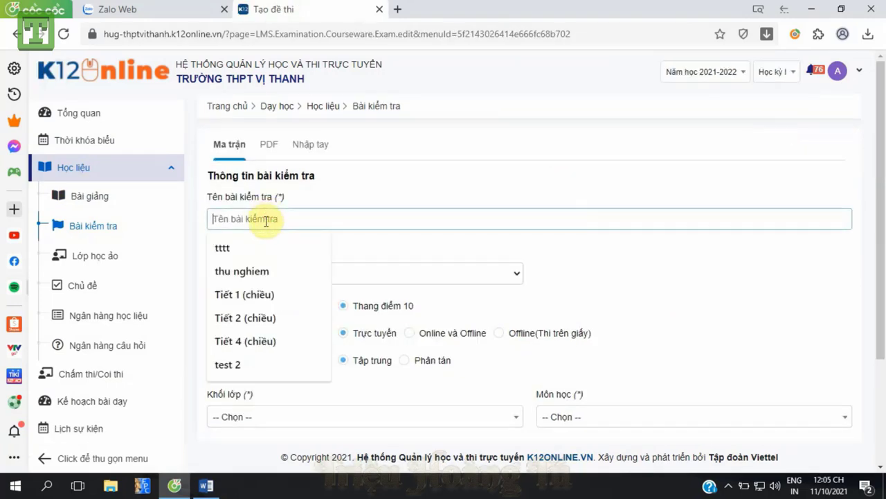
type("kiem tra 15")
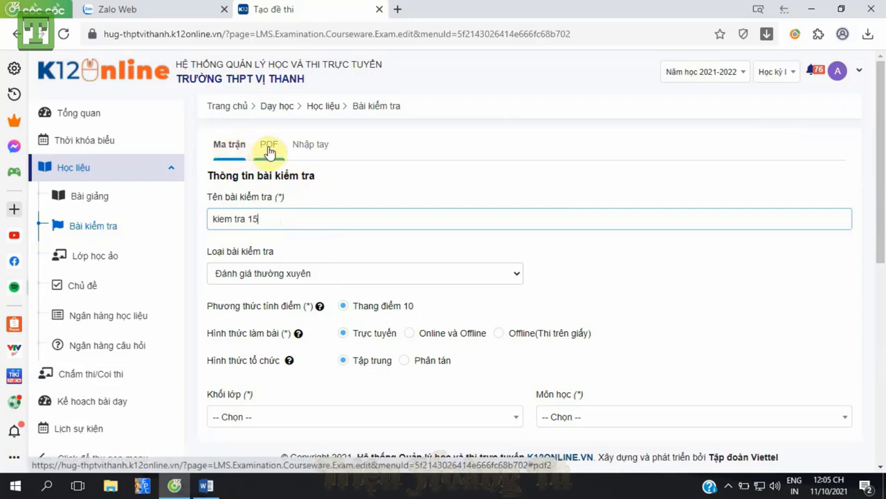
left_click(305, 145)
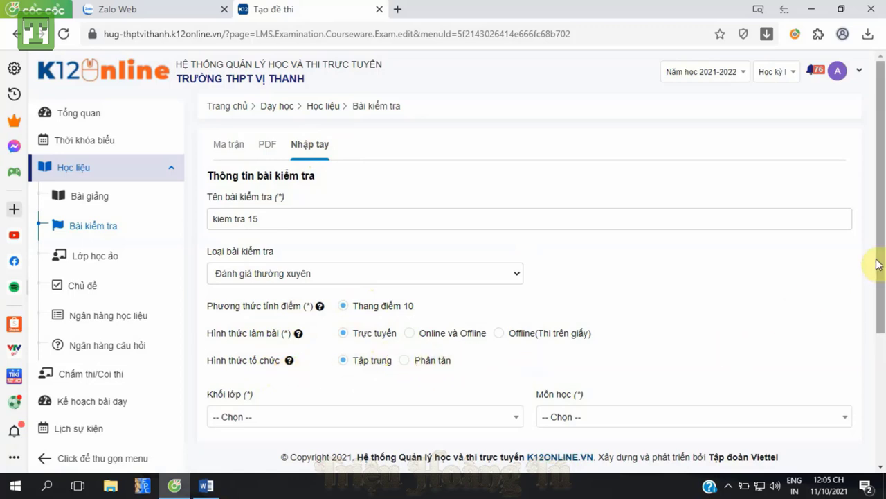
Set the test's grade to Khối 12, the subject to Tin học and the minimum submission time to 10.
scroll(879, 277, "down", 2)
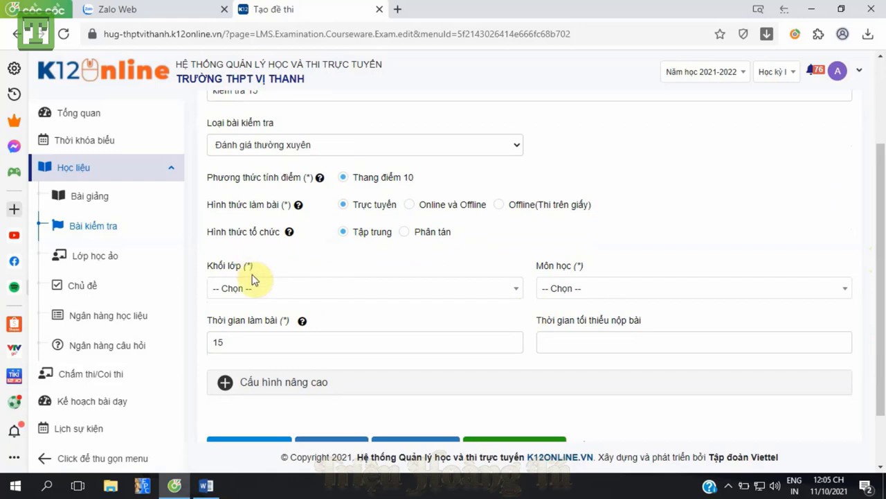
left_click(251, 287)
left_click(237, 392)
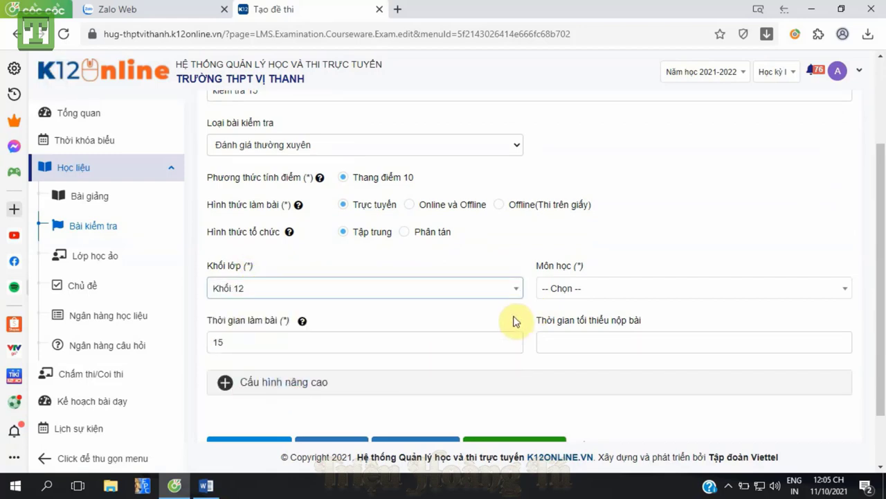
left_click(561, 293)
left_click(556, 351)
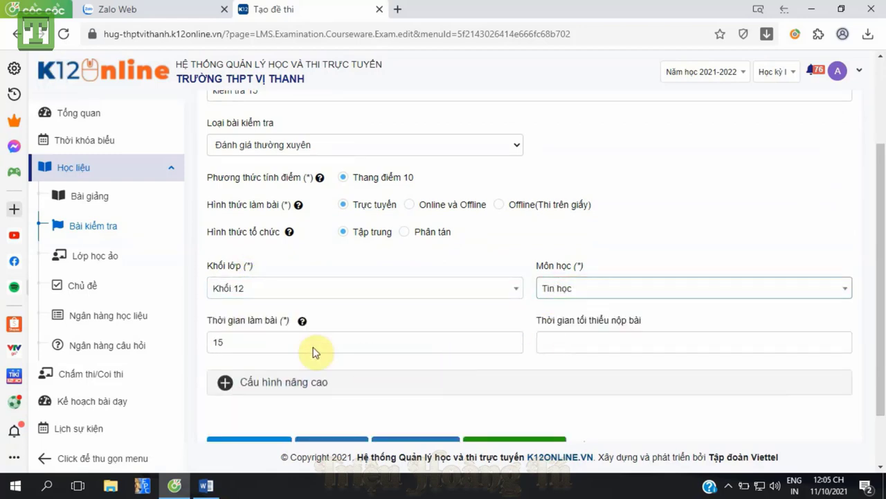
left_click(239, 343)
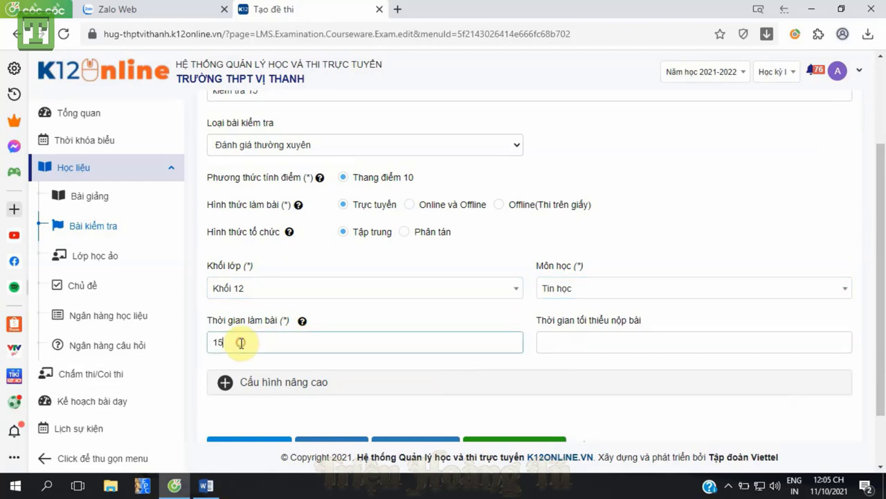
left_click(572, 344)
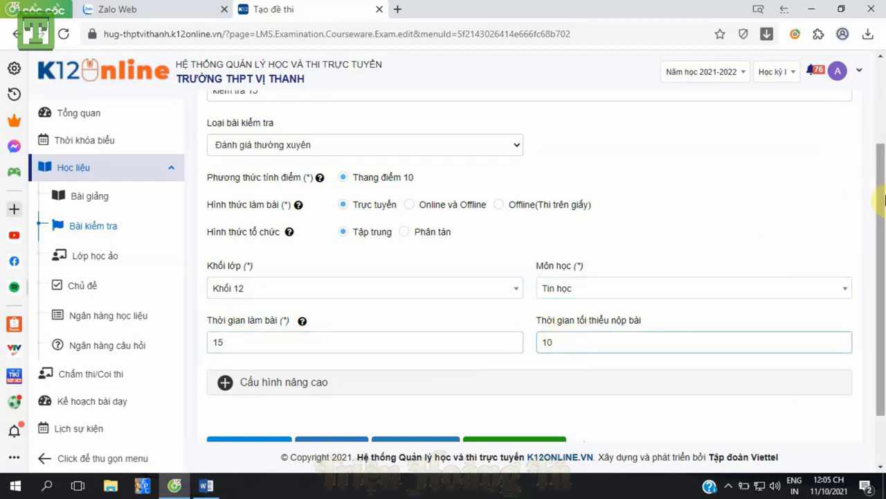
In the advanced configuration, display questions one at a time and allow viewing of submissions, answers and solutions after the test ends.
left_click_drag(880, 198, 880, 255)
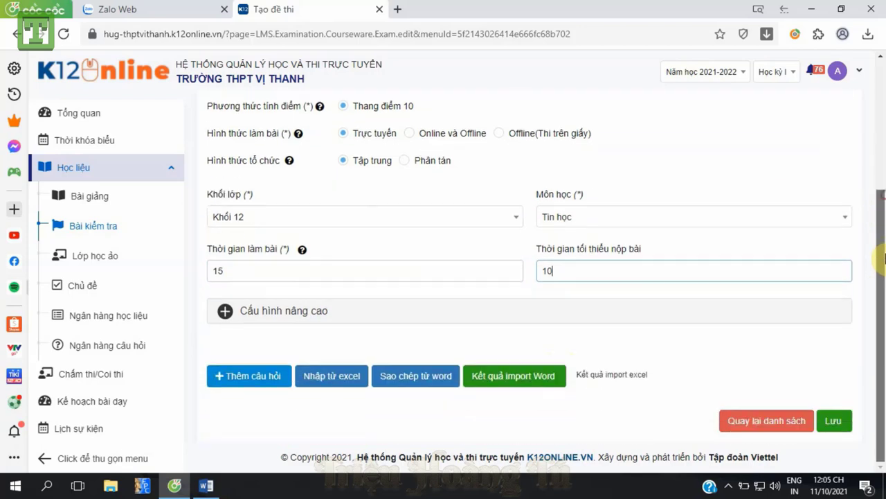
left_click(225, 311)
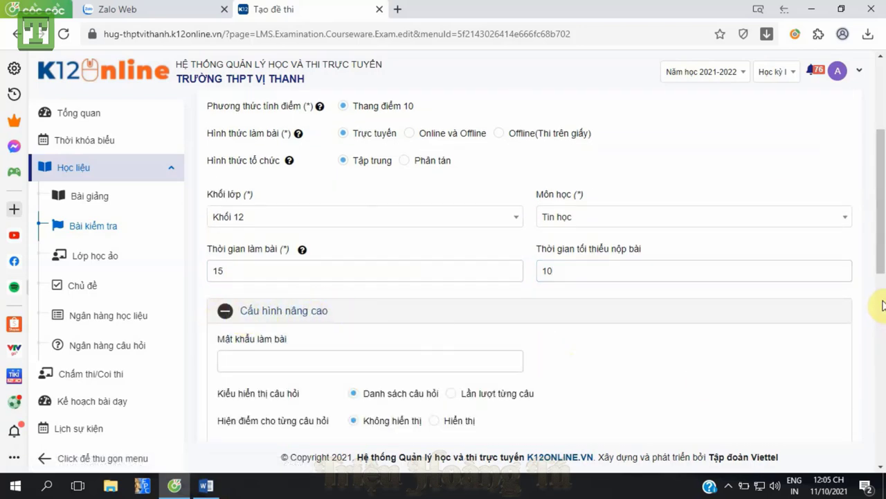
left_click_drag(880, 254, 881, 326)
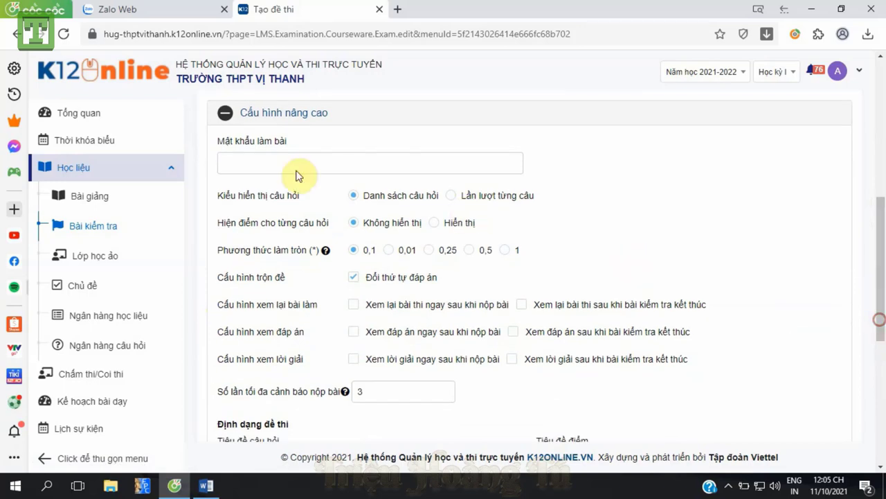
left_click(257, 161)
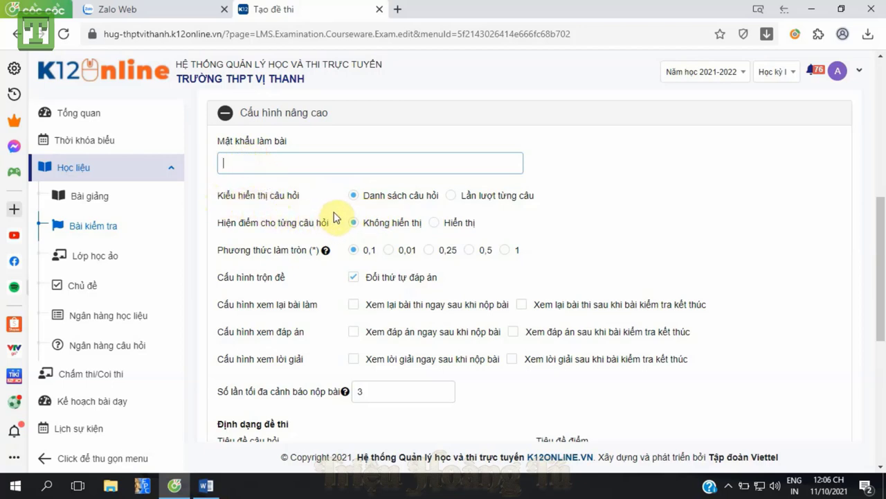
left_click(452, 197)
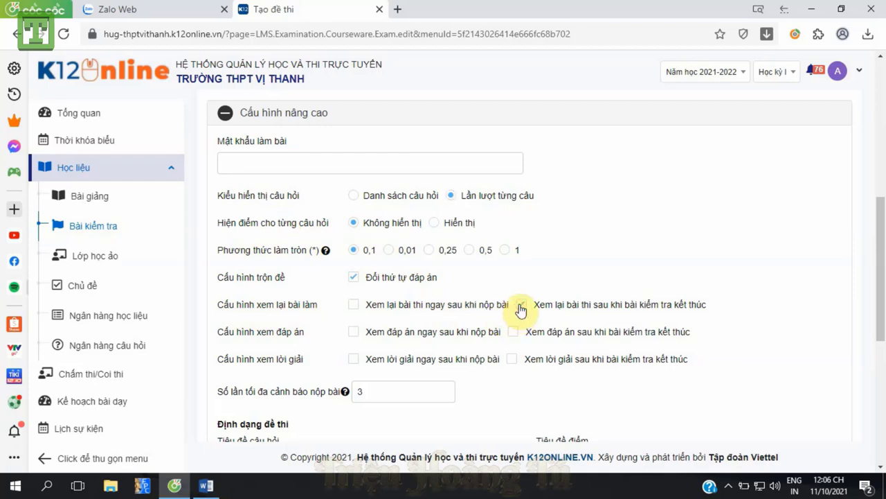
left_click(521, 305)
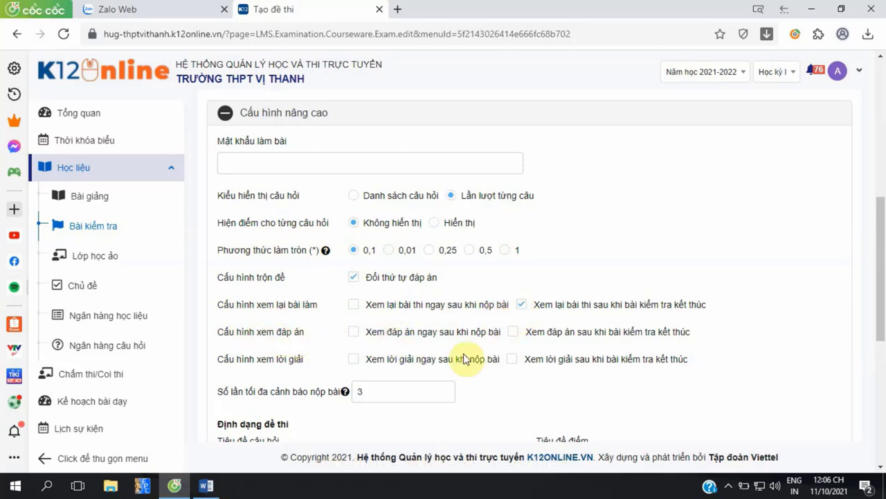
left_click(513, 333)
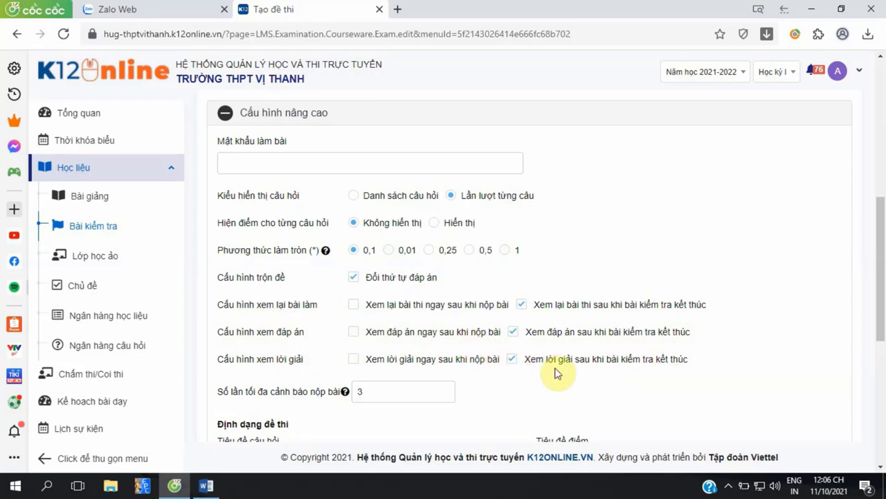
Review the maximum submission warning count and the exam format headings in the advanced configuration.
left_click(379, 396)
double_click(356, 392)
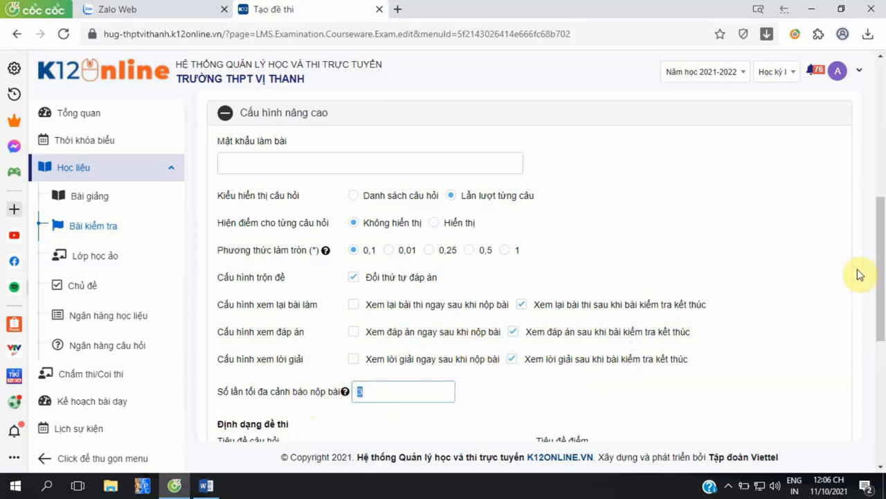
left_click_drag(883, 243, 883, 323)
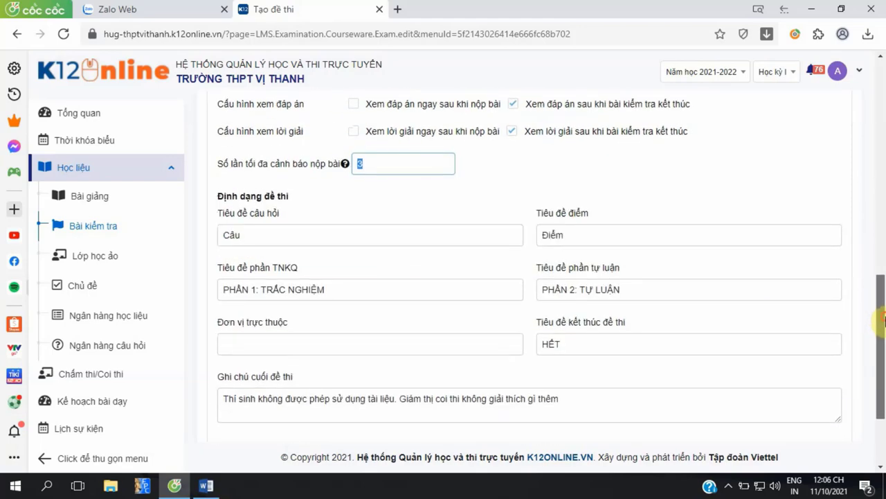
double_click(362, 162)
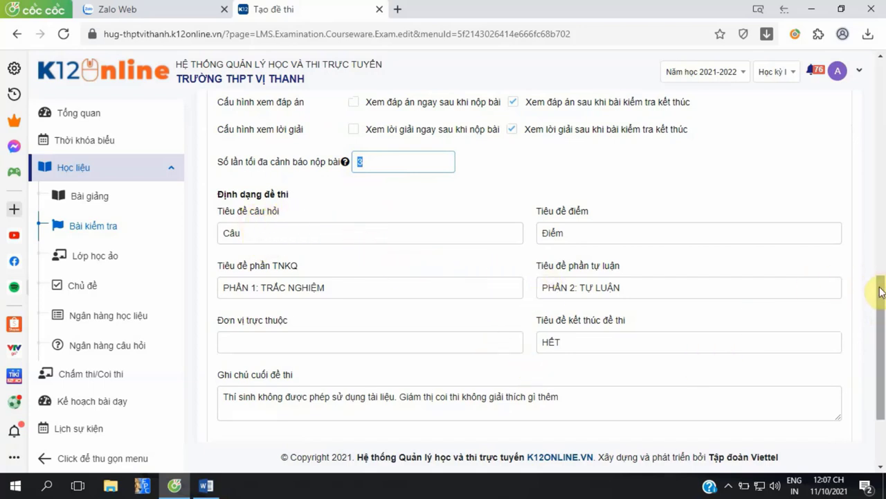
Download the sample file for importing single-answer questions from Excel and open it with editing enabled.
left_click_drag(878, 283, 883, 337)
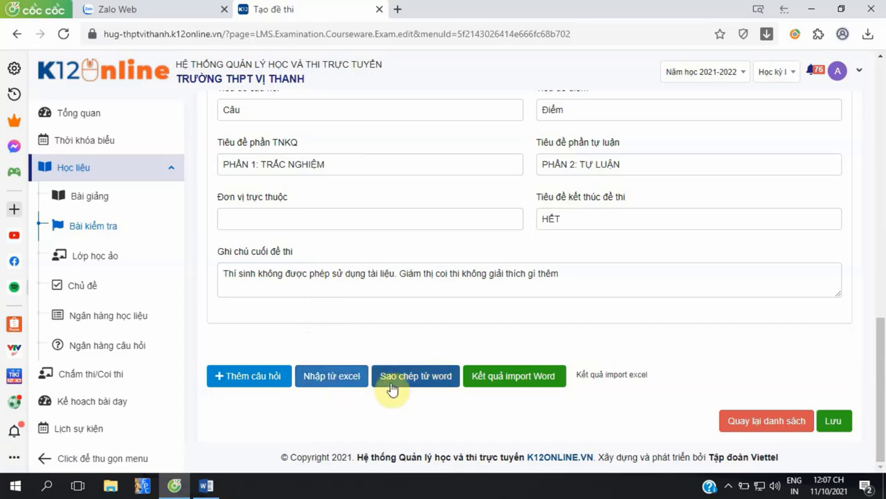
left_click(329, 380)
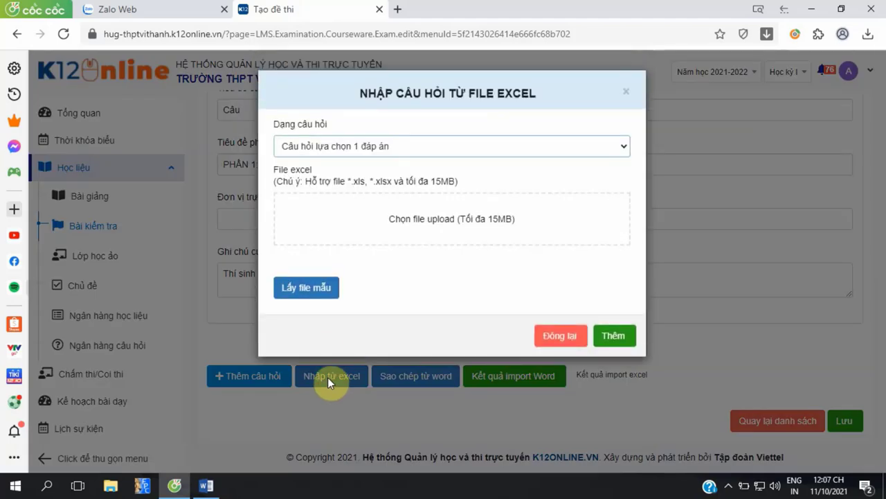
left_click(308, 289)
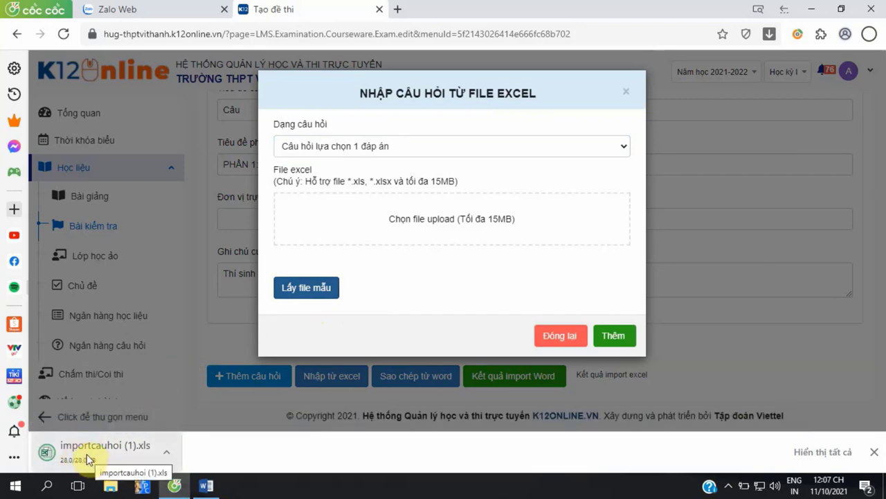
left_click(92, 451)
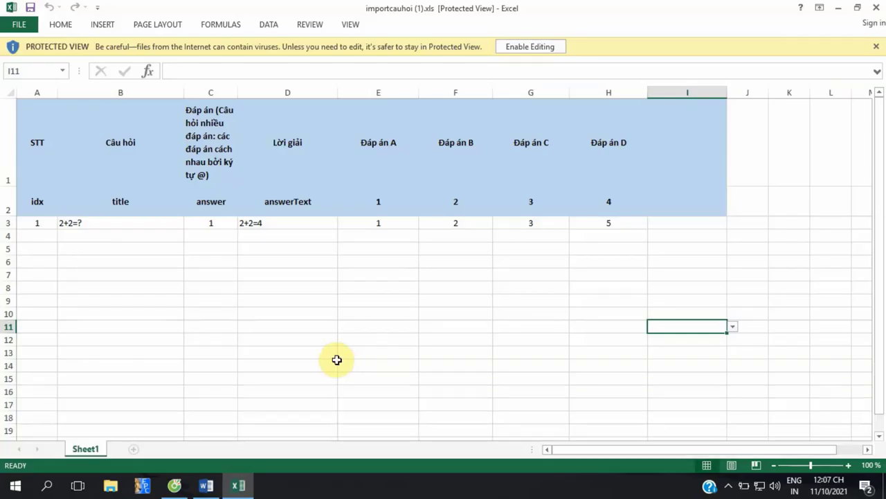
left_click(530, 45)
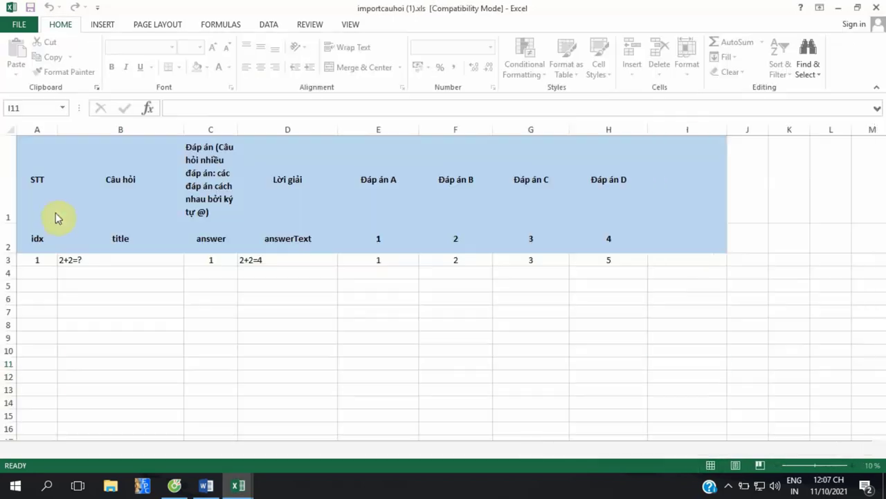
Examine how the sample row of the template fills the number, question, answer, solution and Đáp án A columns.
left_click(37, 262)
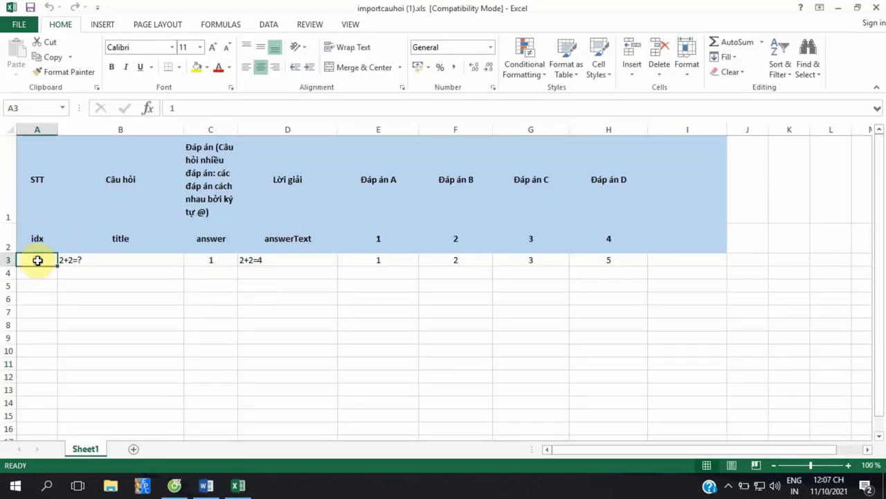
left_click(89, 263)
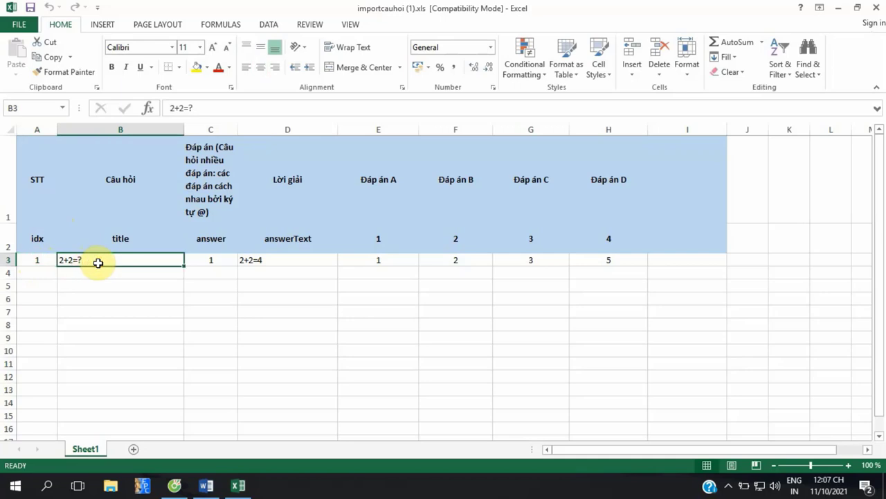
left_click(211, 260)
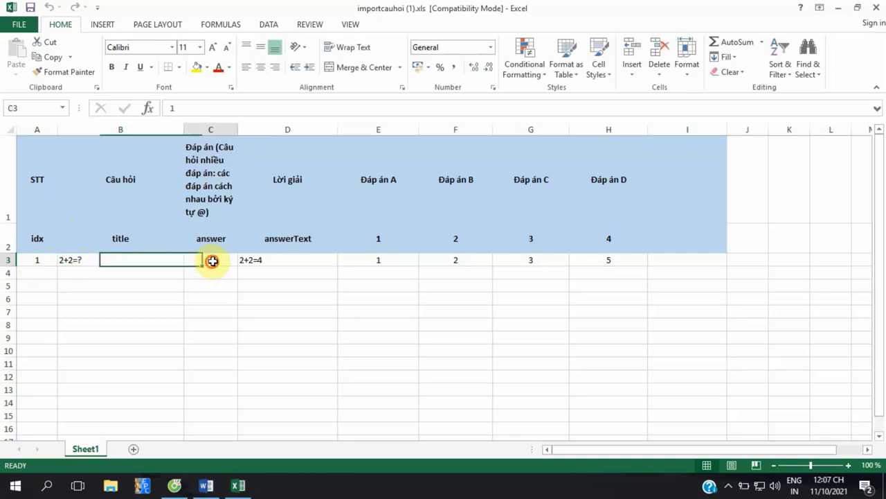
left_click(265, 261)
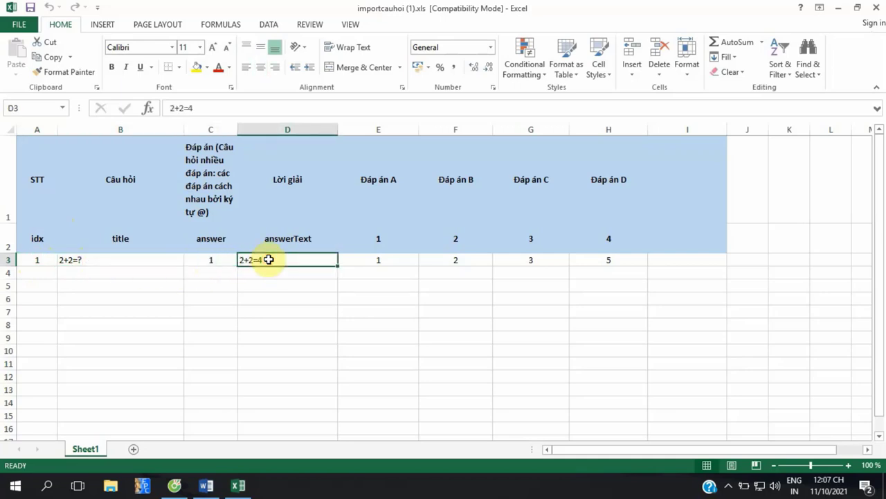
left_click(377, 262)
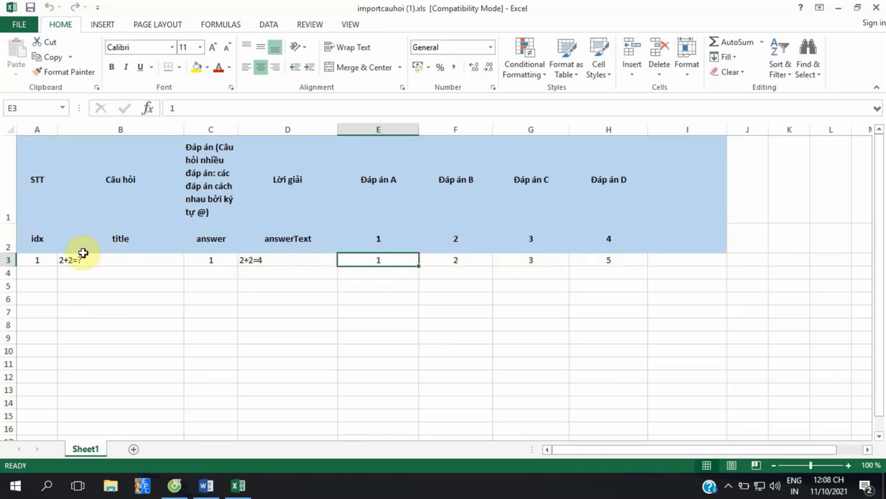
Copy the question "1 Cơ sở dữ liệu (CSDL) là :" from the Word document into cell B4 of the Excel template and number it 2.
left_click(207, 485)
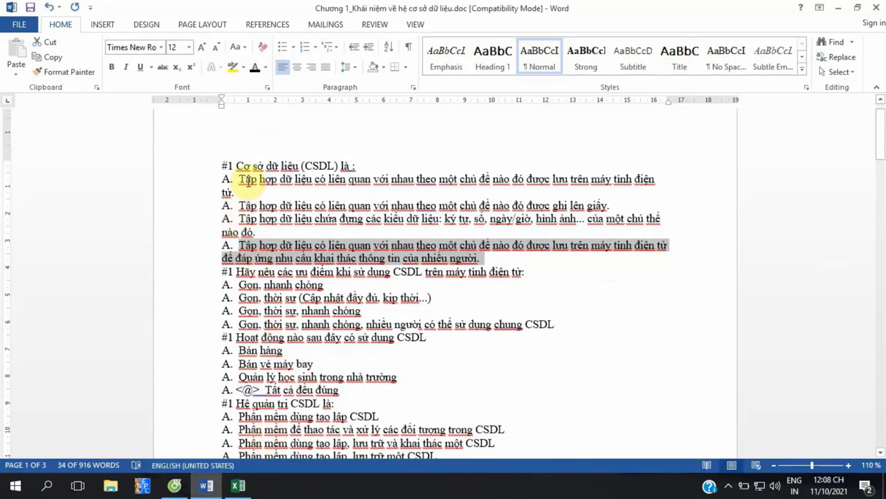
left_click_drag(229, 168, 355, 168)
key("ctrl+c")
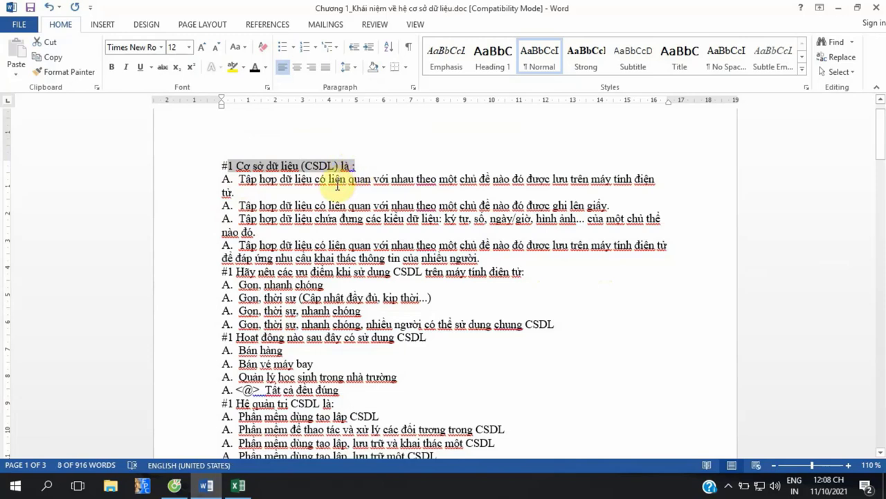
left_click(239, 485)
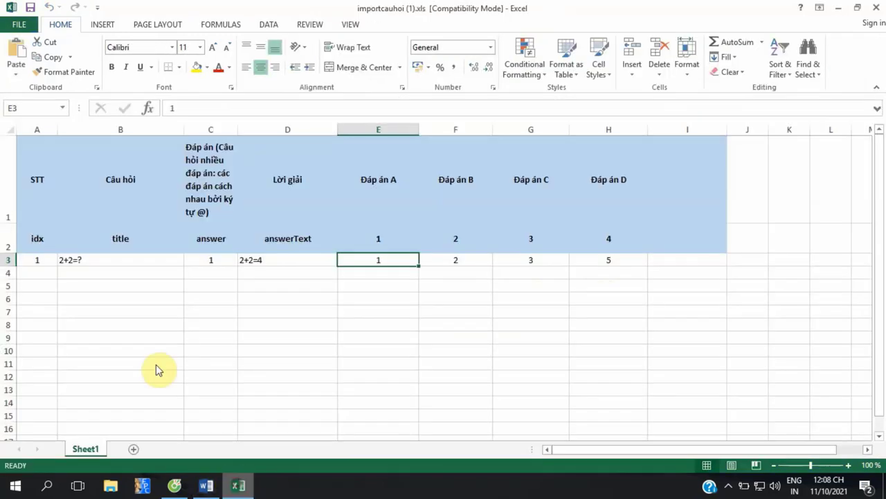
left_click(77, 273)
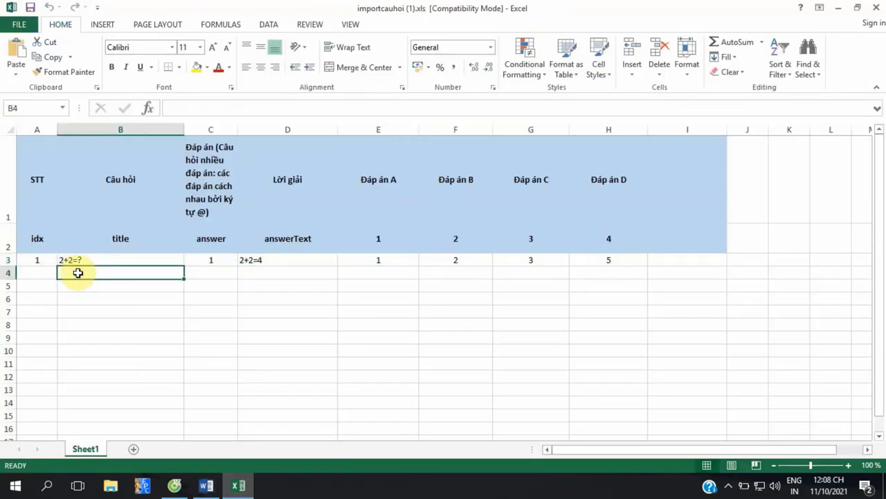
key("ctrl+v")
left_click(42, 273)
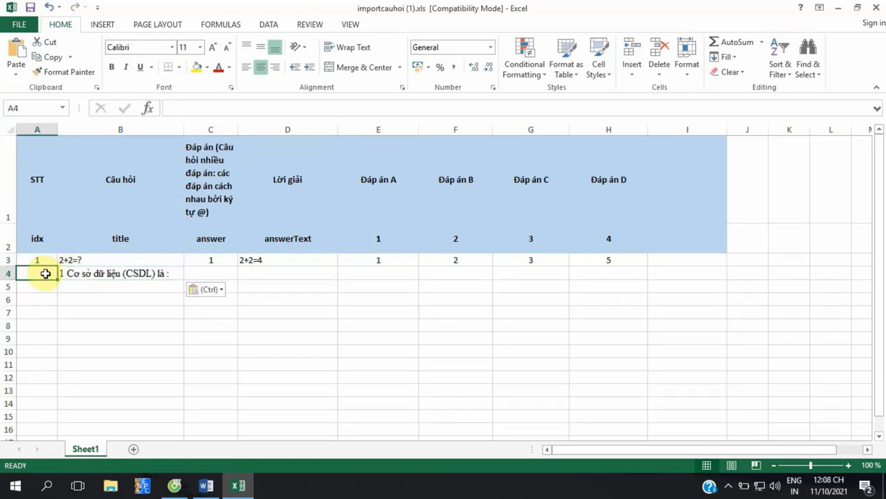
type("2")
left_click(201, 272)
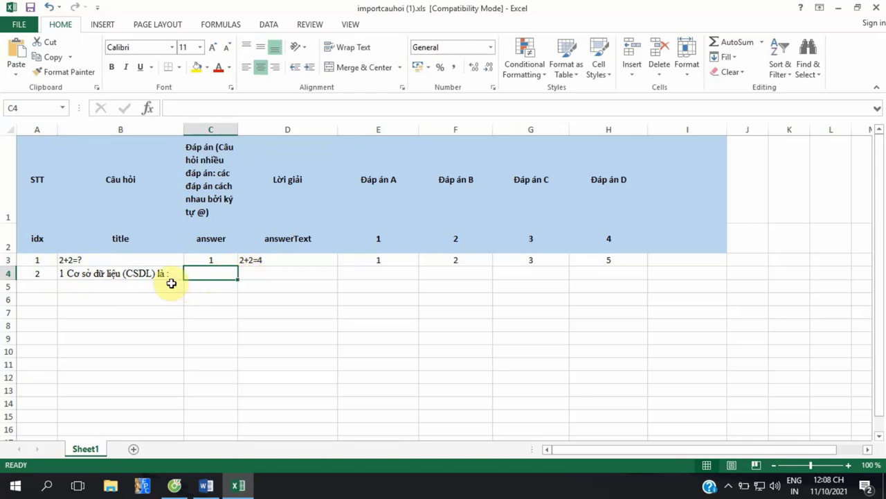
Copy the first answer option of the CSDL question from Word into the Đáp án A cell E4 in Excel.
key("alt+Tab")
left_click_drag(239, 182, 240, 203)
key("ctrl+c")
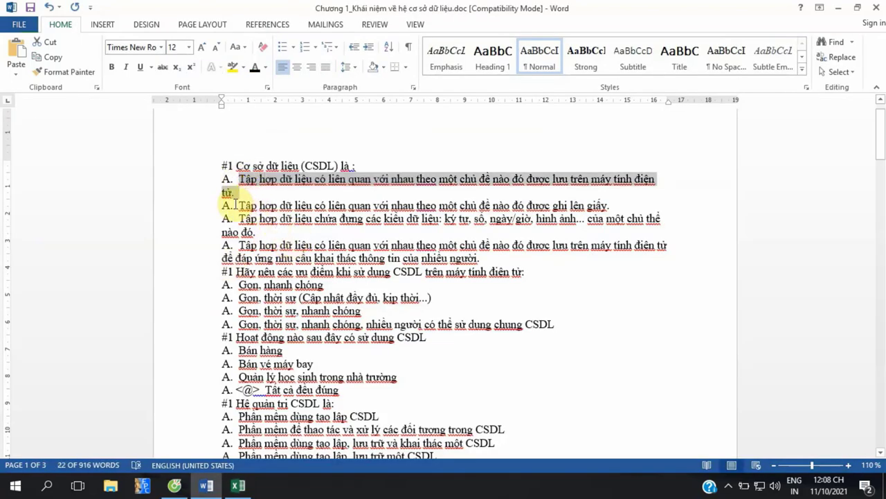
key("alt+Tab")
left_click(385, 274)
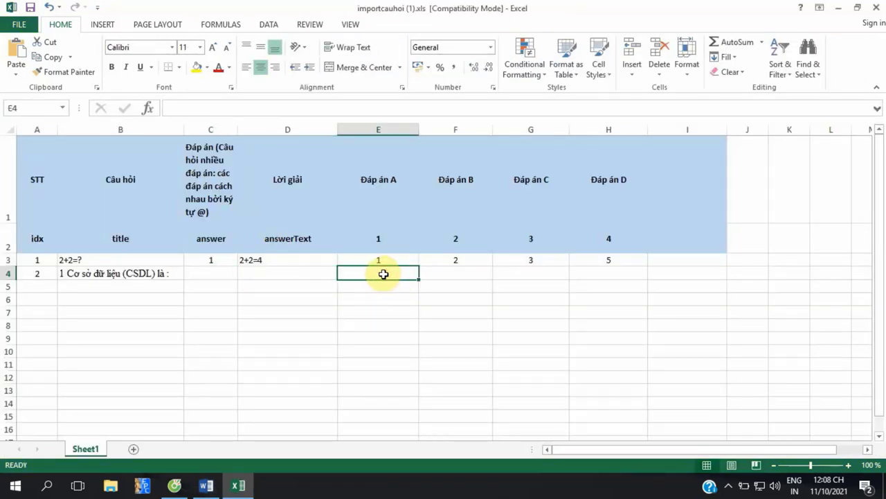
key("ctrl+v")
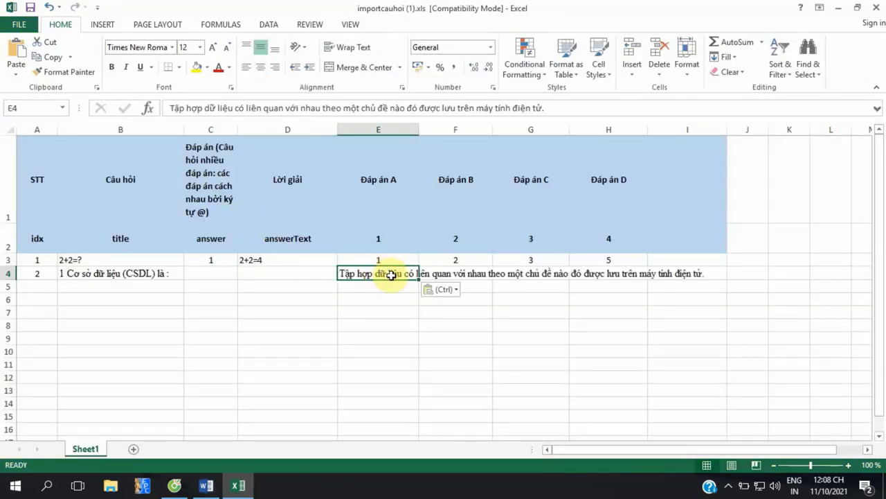
Copy the second answer option, ending "được ghi lên giấy", from Word into the Đáp án B cell F4 in Excel.
left_click(206, 485)
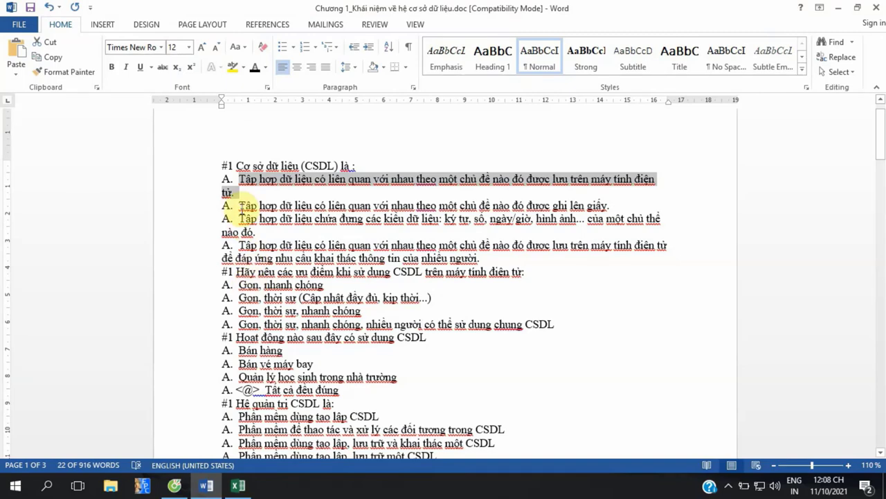
left_click_drag(240, 206, 627, 206)
key("ctrl+c")
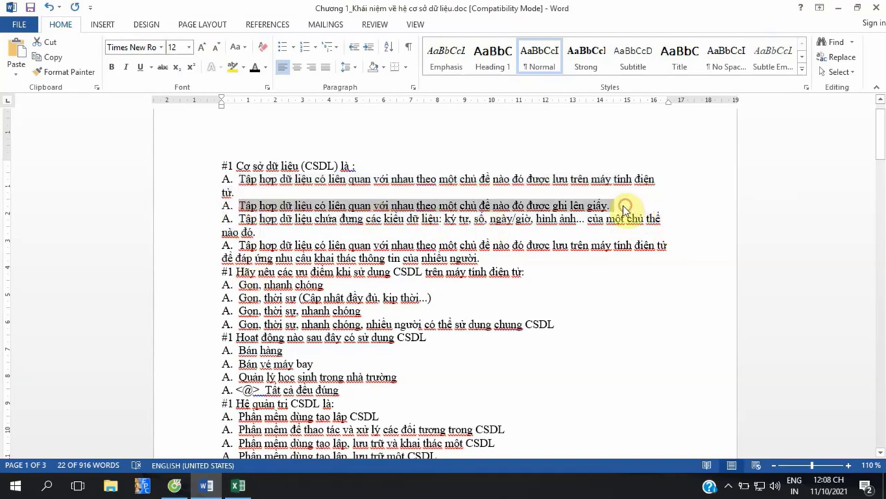
key("alt+Tab")
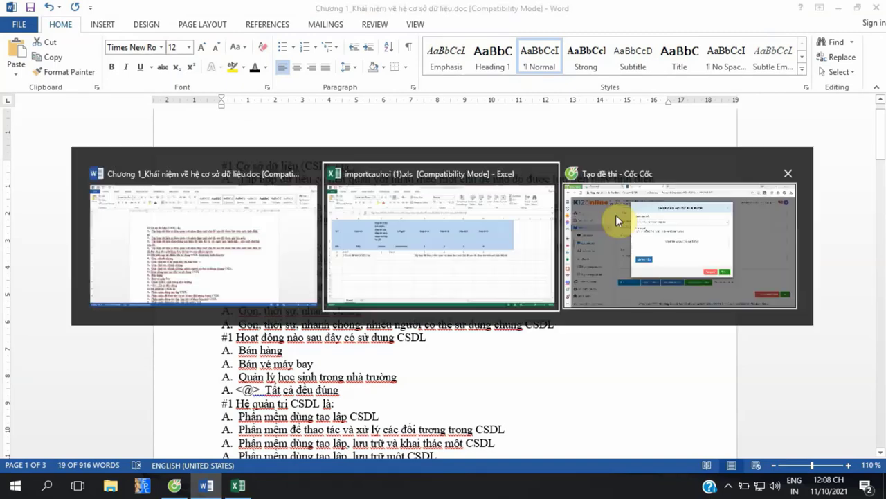
key("super")
left_click(639, 280)
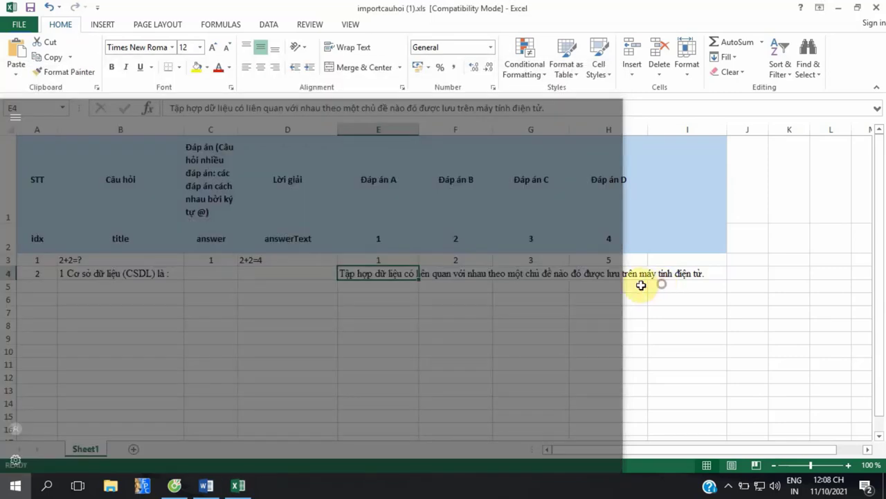
left_click(450, 271)
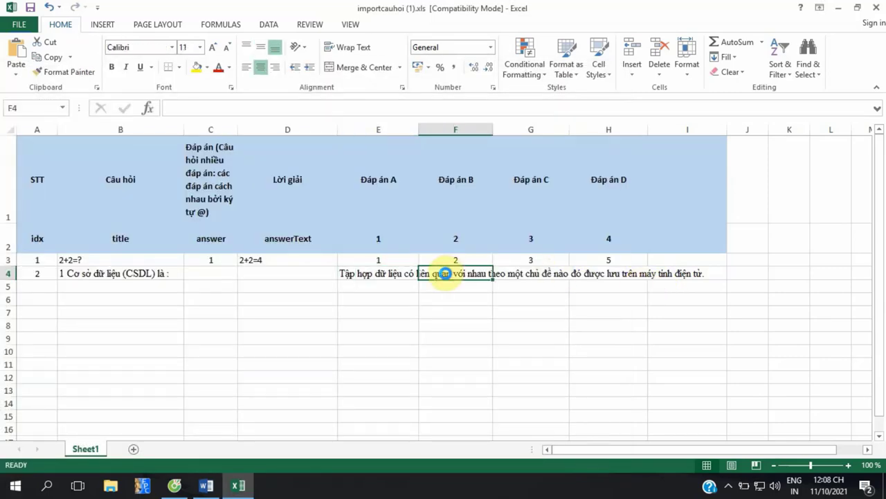
key("ctrl+v")
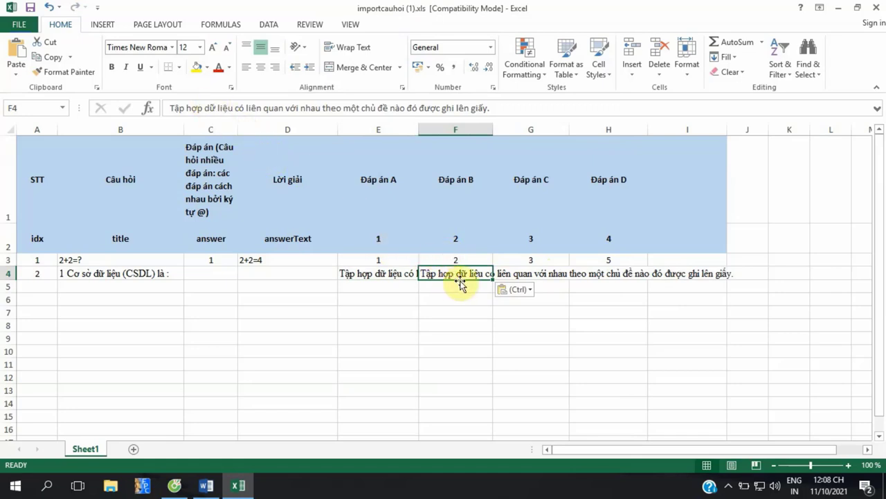
Copy the third answer option, starting "Tập hợp dữ liệu chứa đựng các kiểu dữ liệu", from Word into the Đáp án C cell G4 in Excel.
key("alt+Tab")
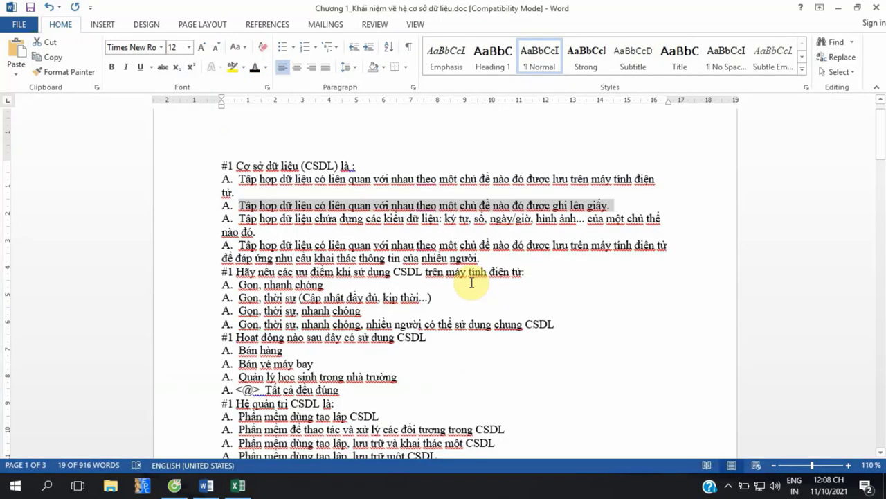
left_click_drag(239, 219, 255, 232)
key("ctrl+c")
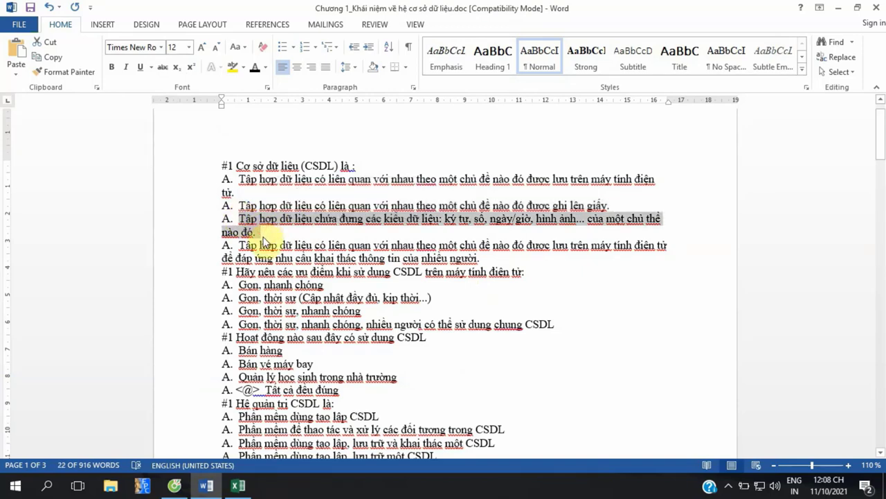
key("alt+Tab")
left_click(549, 276)
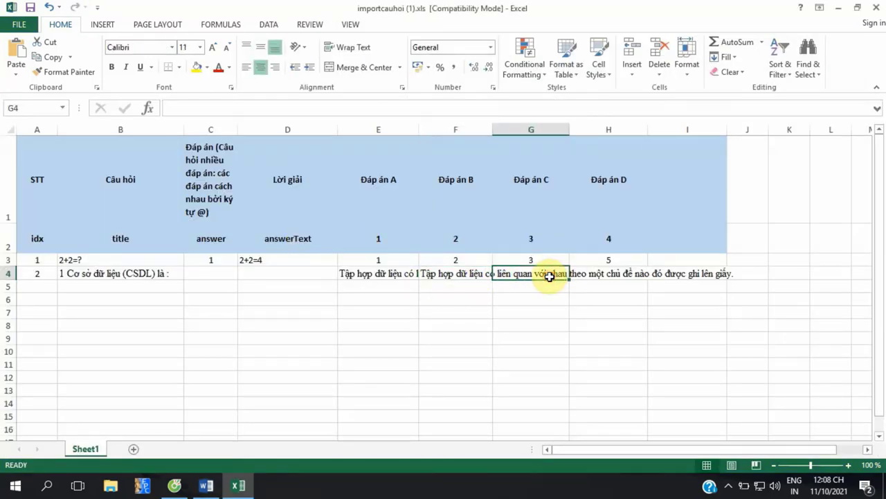
key("ctrl+v")
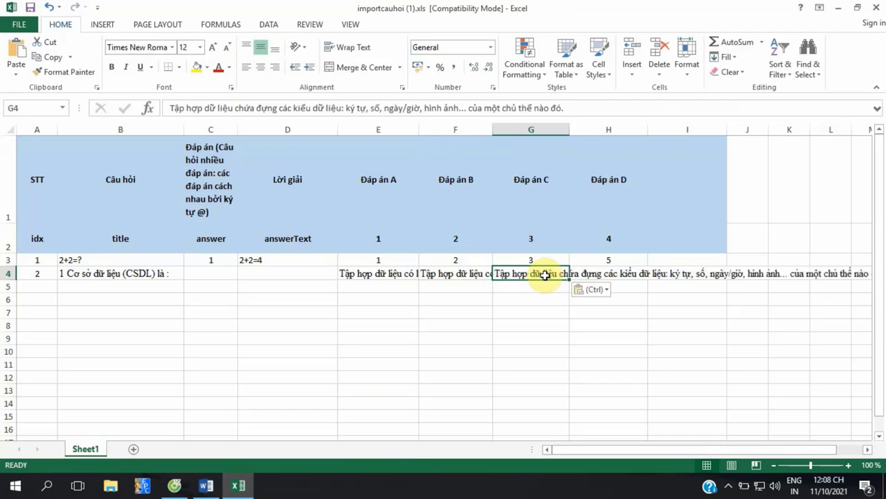
Copy the fourth answer option, ending "khai thác thông tin của nhiều người", from Word into the Đáp án D cell H4 in Excel.
key("alt+Tab")
left_click_drag(237, 245, 484, 260)
key("ctrl+c")
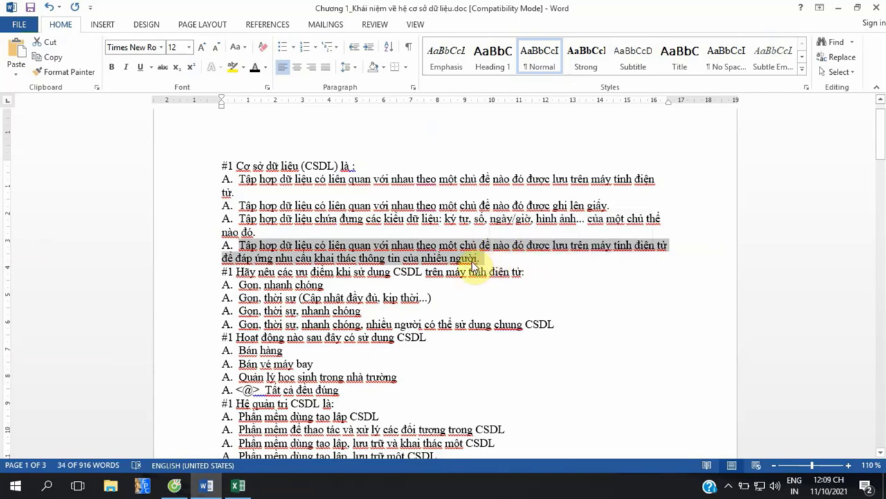
key("alt+Tab")
left_click(584, 275)
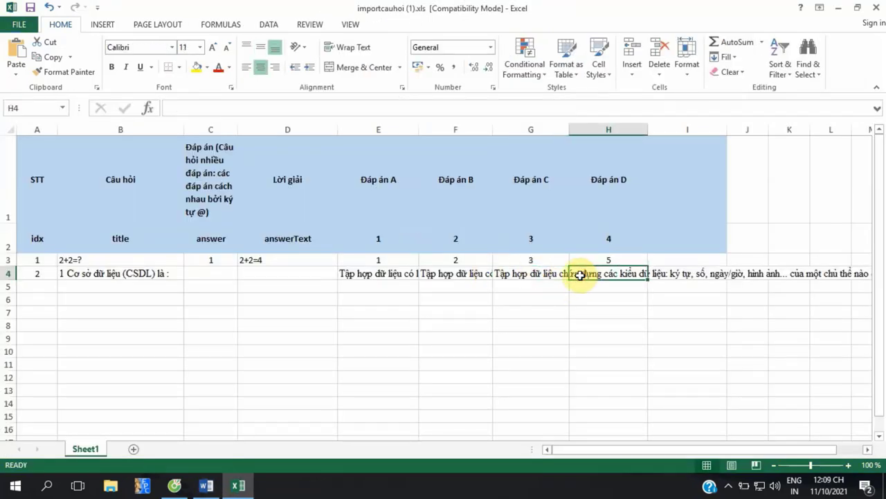
key("ctrl+v")
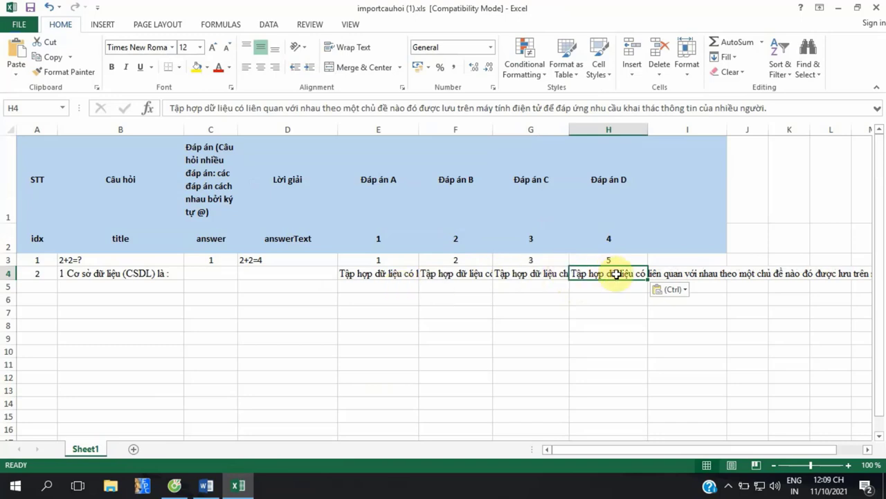
Enter 2 in the answer cell C4 to mark Đáp án B as the correct option of the CSDL question.
left_click(436, 274)
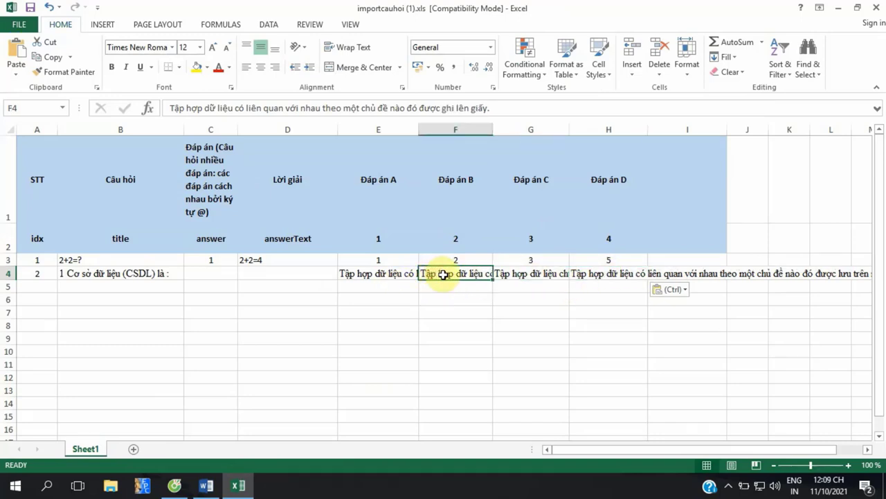
key("ctrl+c")
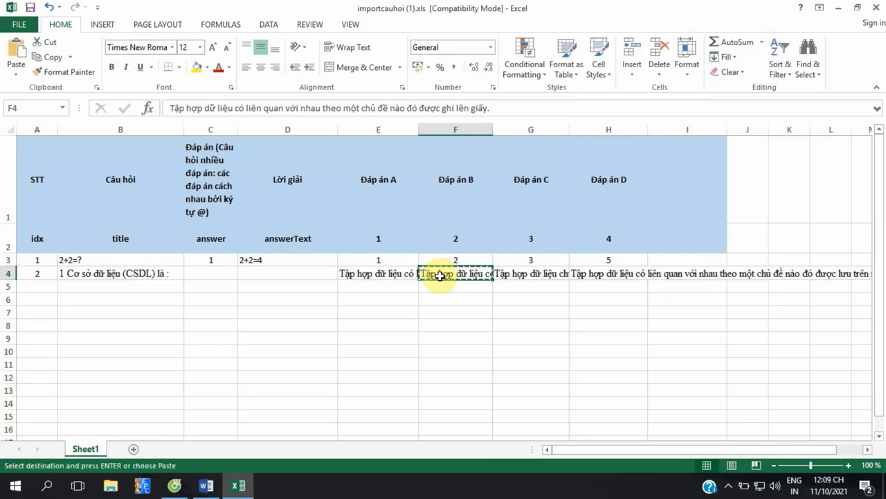
left_click(208, 273)
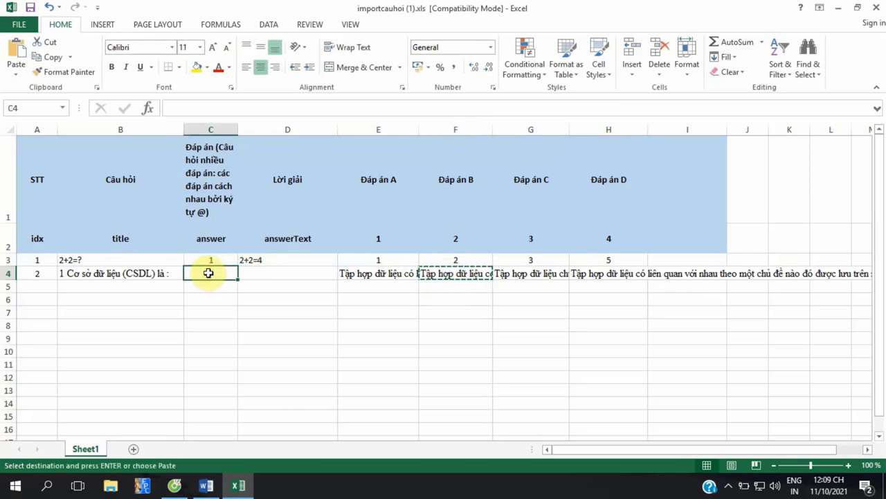
type("2")
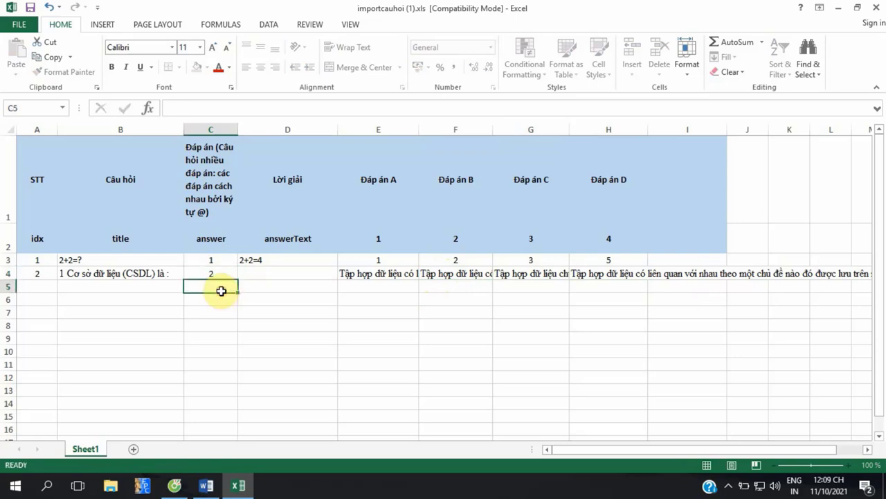
Copy the Đáp án B text from F4 into the Lời giải cell D4 as the question's solution.
left_click(277, 271)
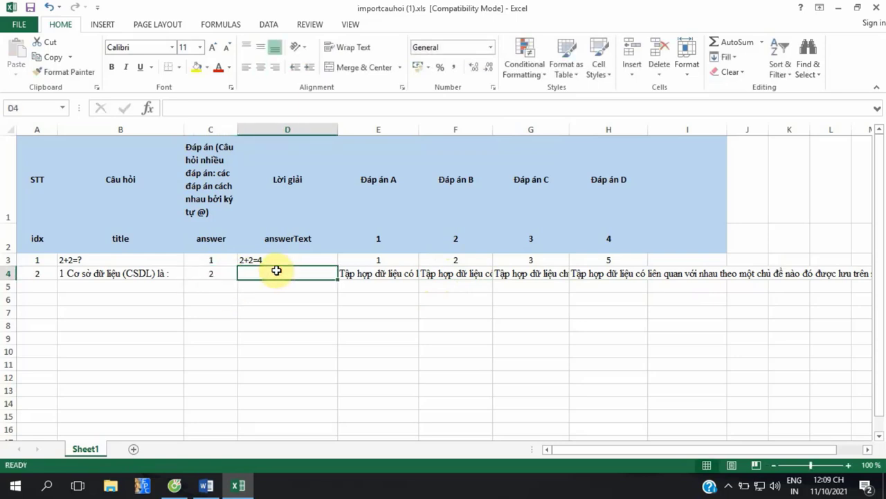
left_click(452, 275)
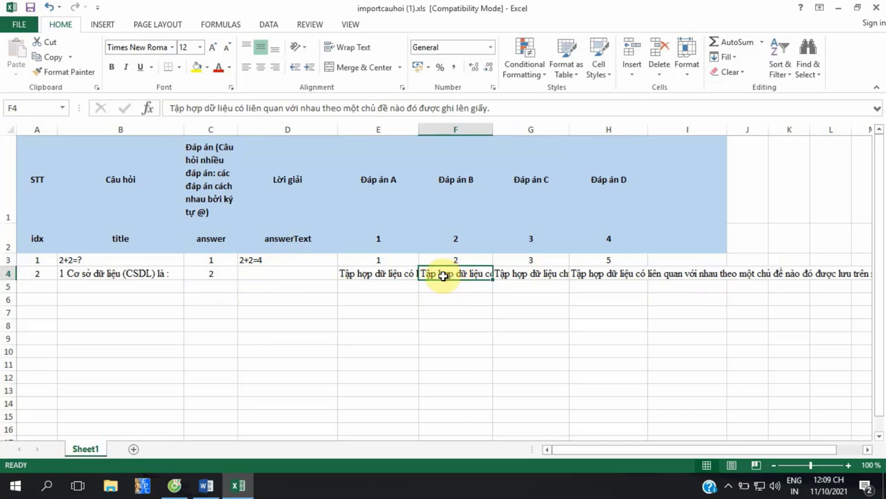
key("ctrl+c")
left_click(292, 270)
key("ctrl+v")
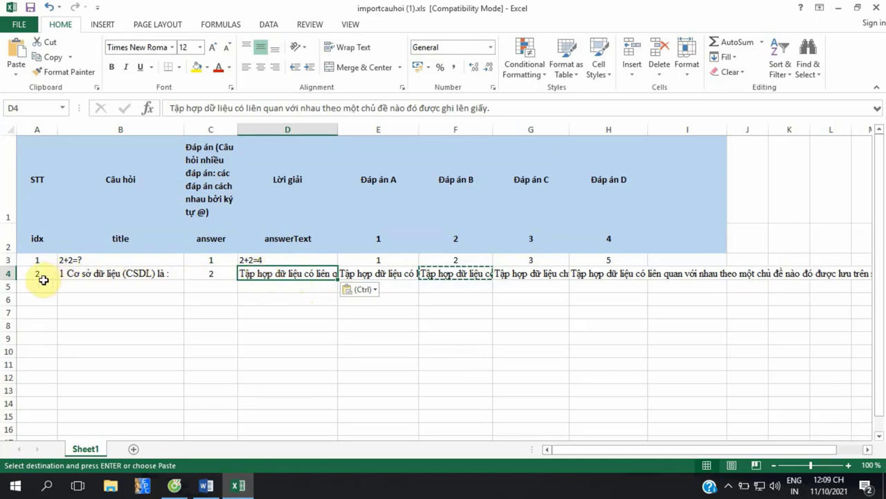
Fill row 4, columns A to H, down to row 12 and set the answers in C6 to C12 to 3, 1, 2, 4, 1, 1 and 1.
left_click_drag(39, 276, 651, 393)
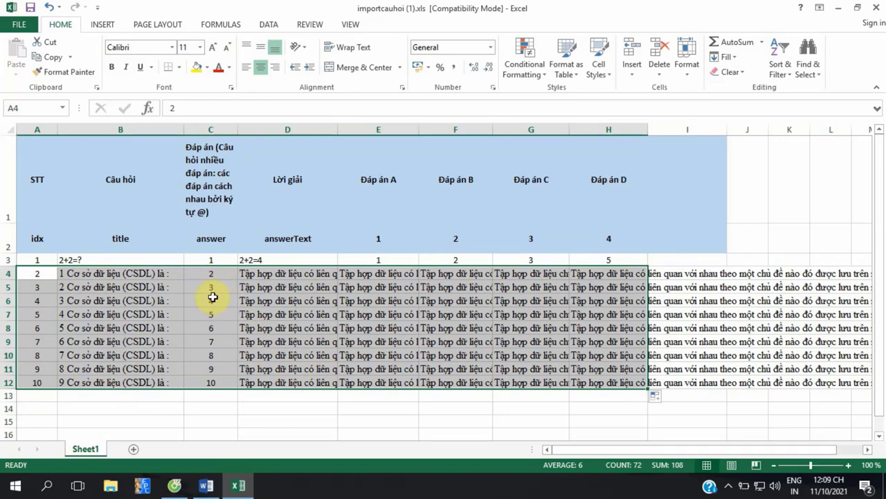
left_click(213, 296)
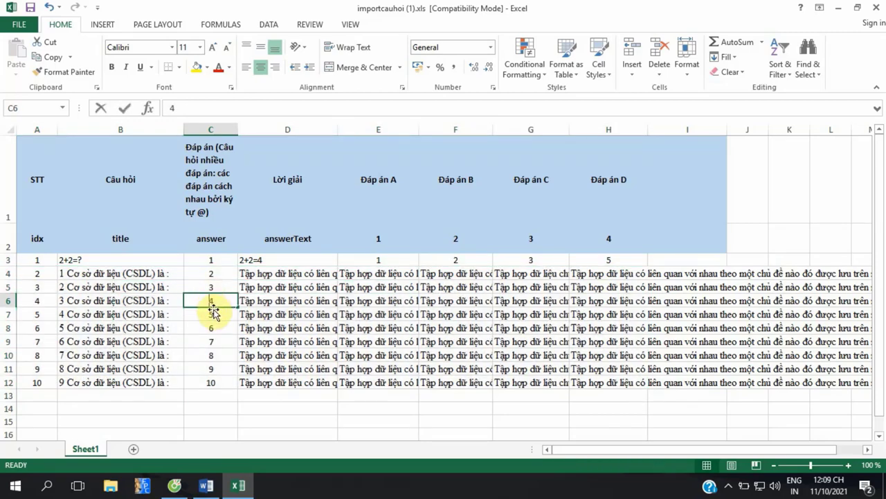
type("3")
key("Return")
type("1")
key("Return")
type("2")
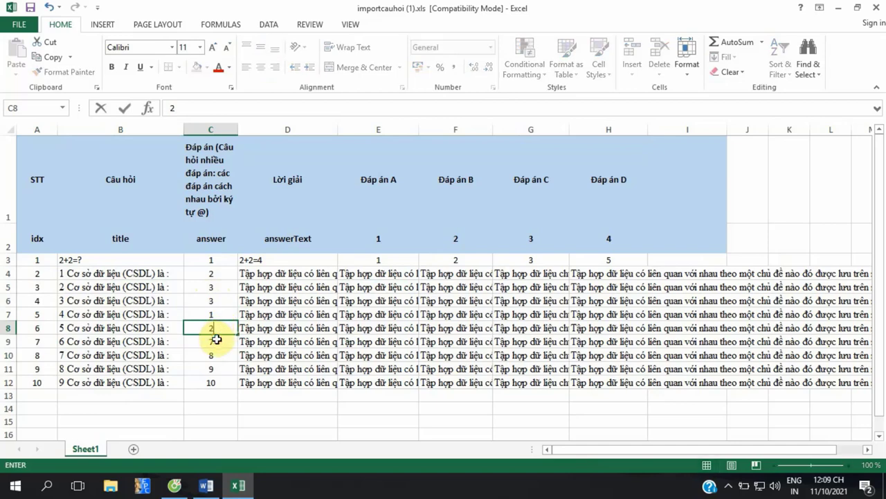
key("Return")
type("4")
key("Return")
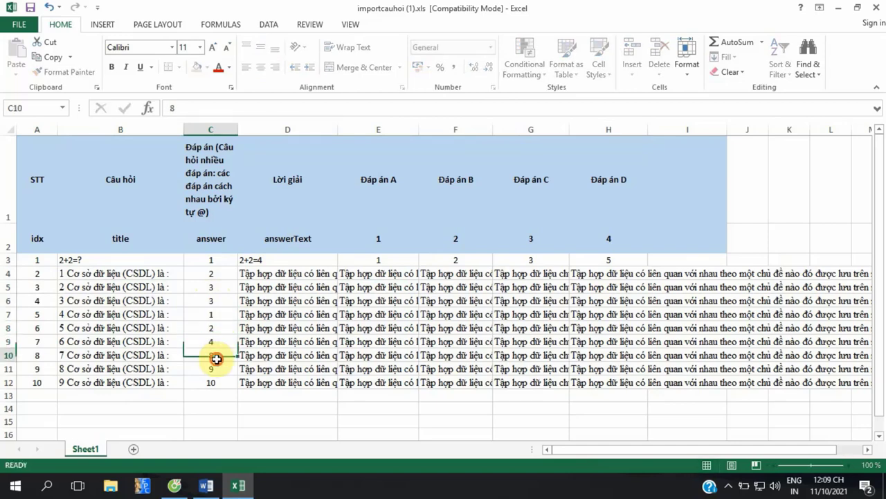
type("1")
key("Return")
type("1")
key("Return")
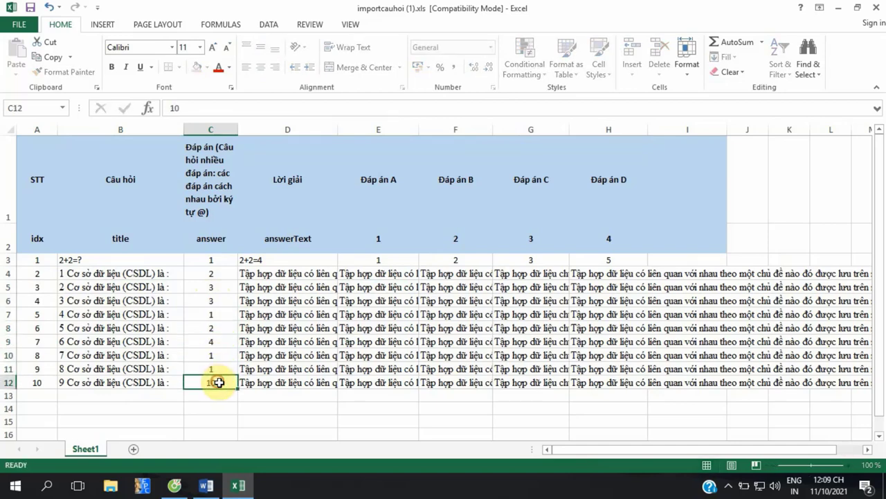
type("1")
left_click(209, 407)
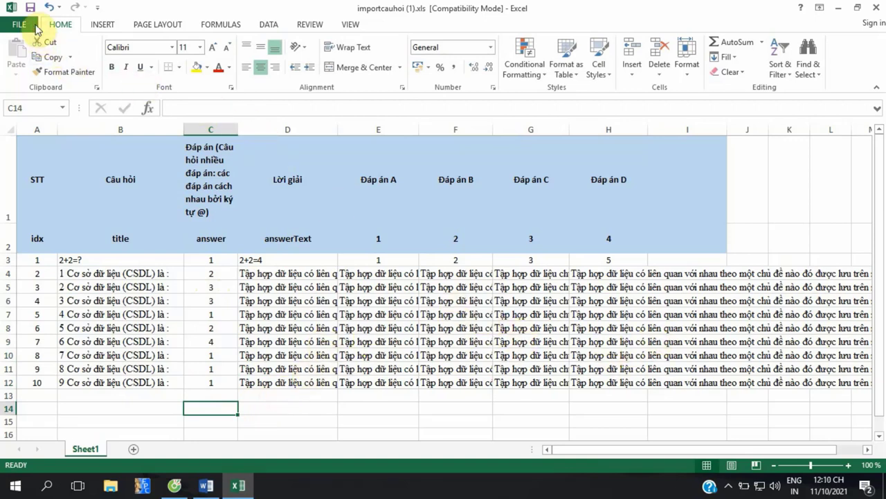
Save the question workbook as importcauhoi (1).xls in a new Desktop folder named de, accepting the compatibility notice.
left_click(19, 25)
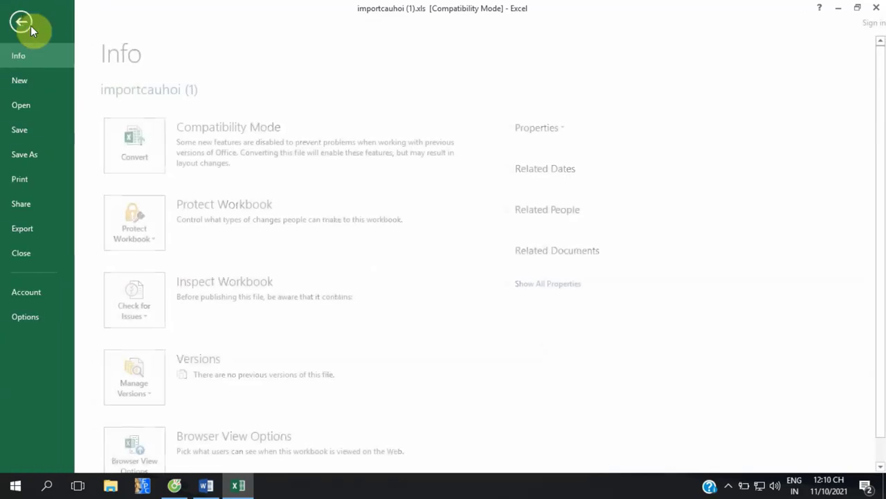
left_click(39, 154)
left_click(348, 392)
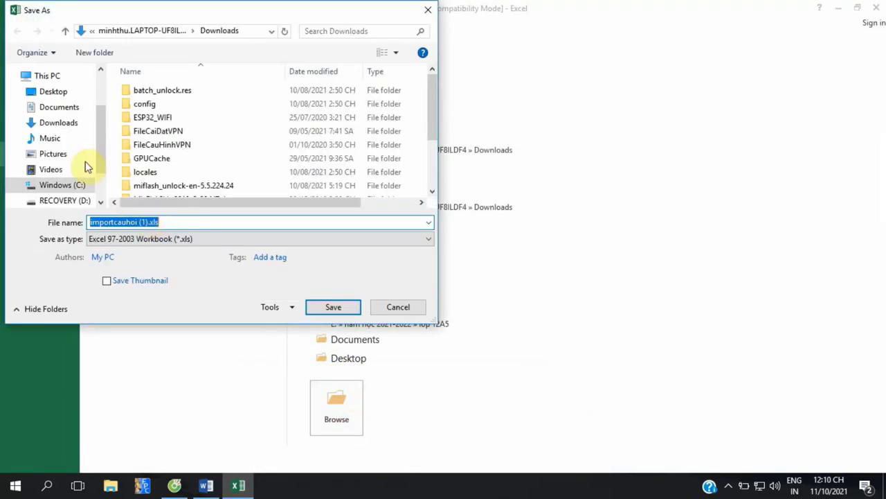
left_click(54, 92)
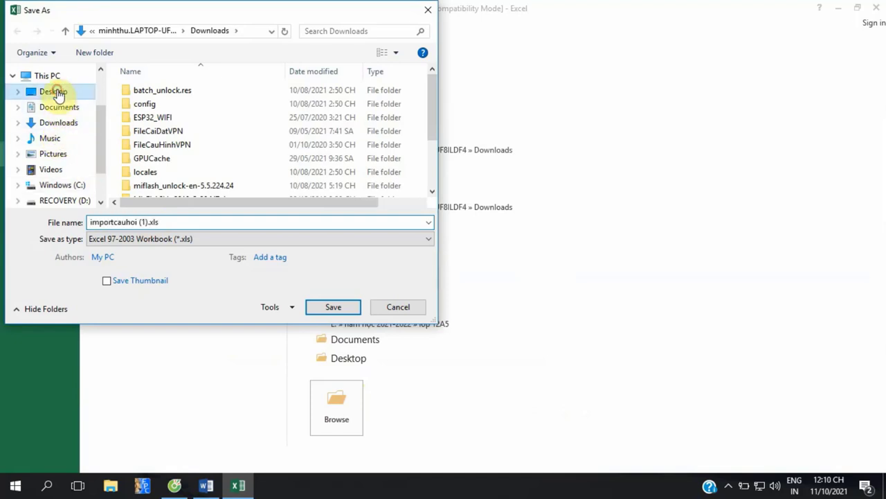
left_click(106, 54)
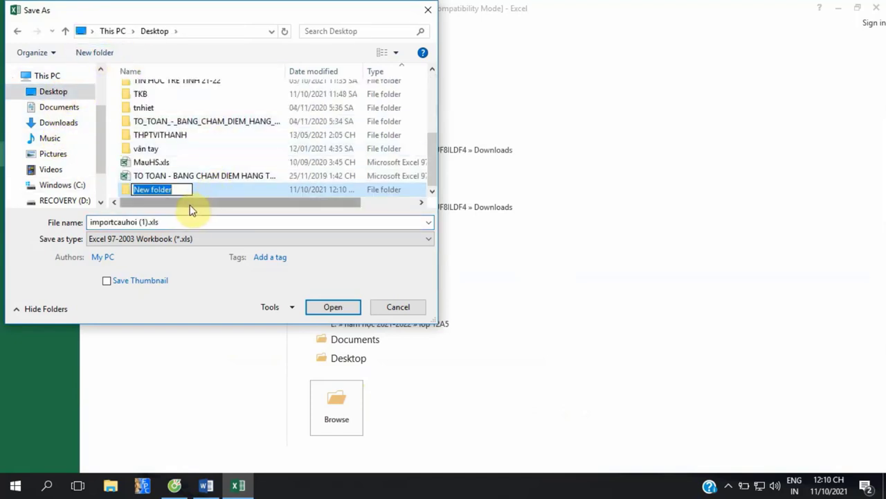
double_click(128, 189)
left_click(326, 310)
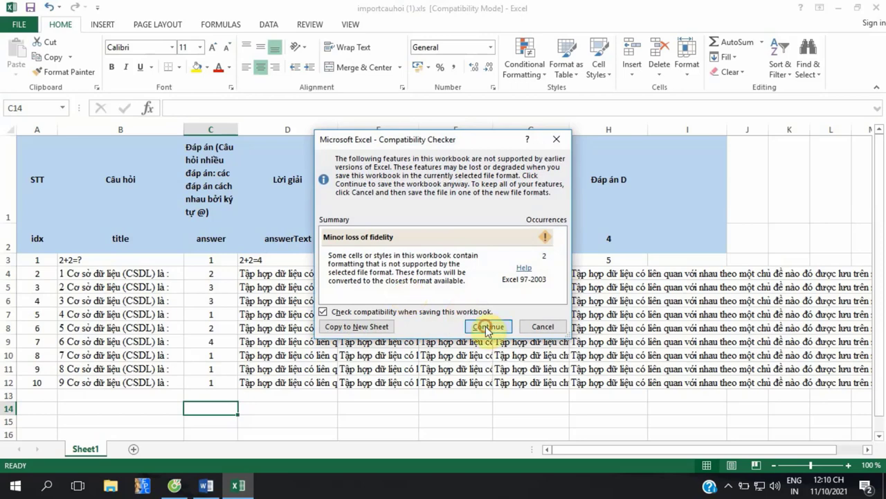
left_click(488, 327)
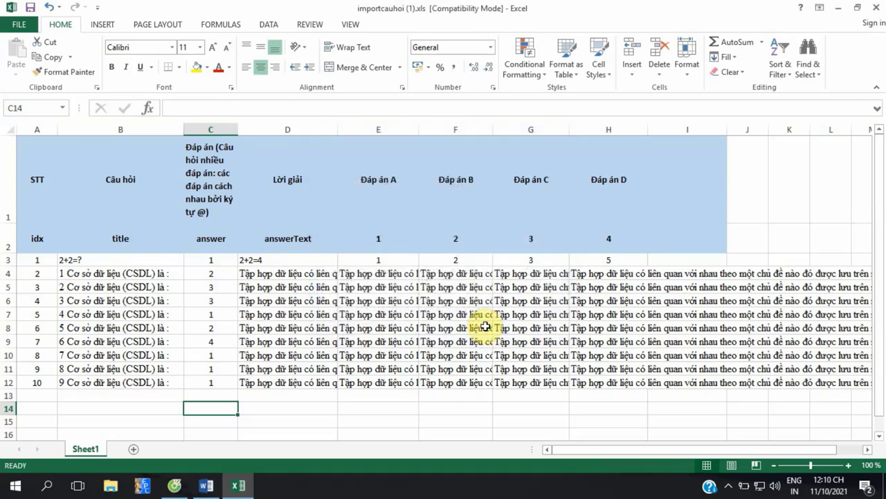
Switch to the Cốc Cốc browser and import the single-answer questions from importcauhoi (1).xls in the Desktop folder de.
left_click(173, 487)
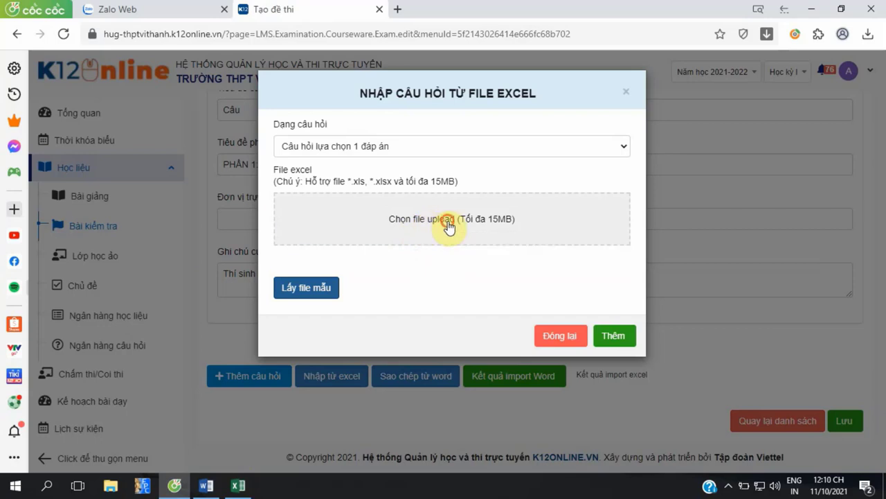
left_click(449, 227)
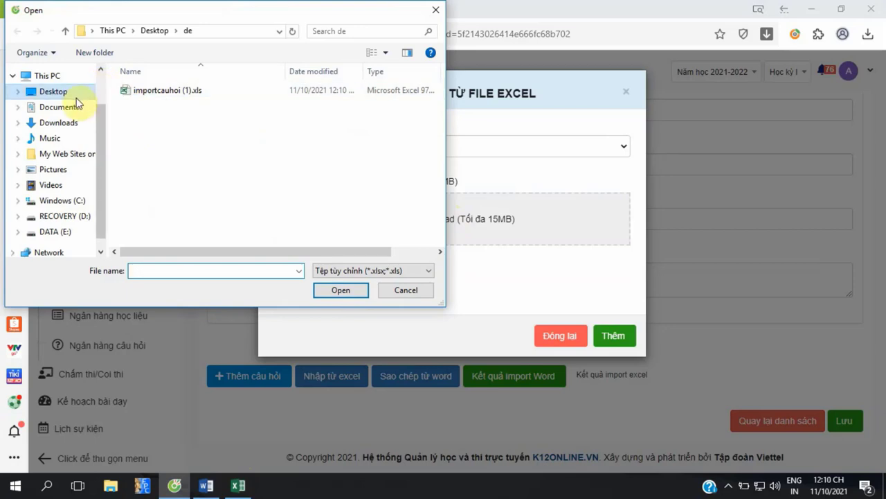
left_click(60, 97)
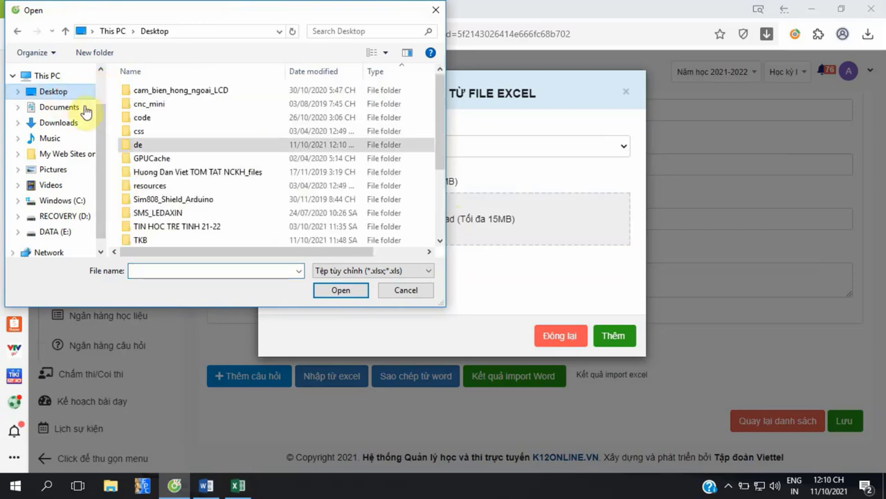
double_click(137, 142)
left_click(147, 97)
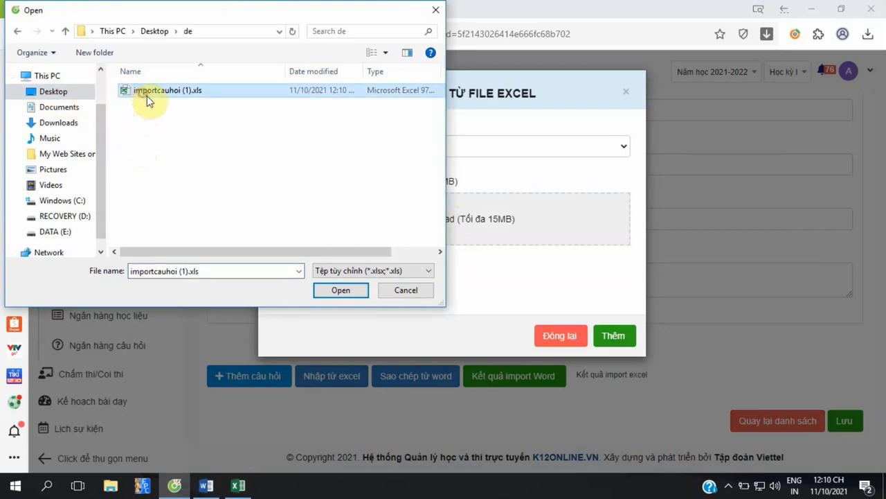
left_click(340, 291)
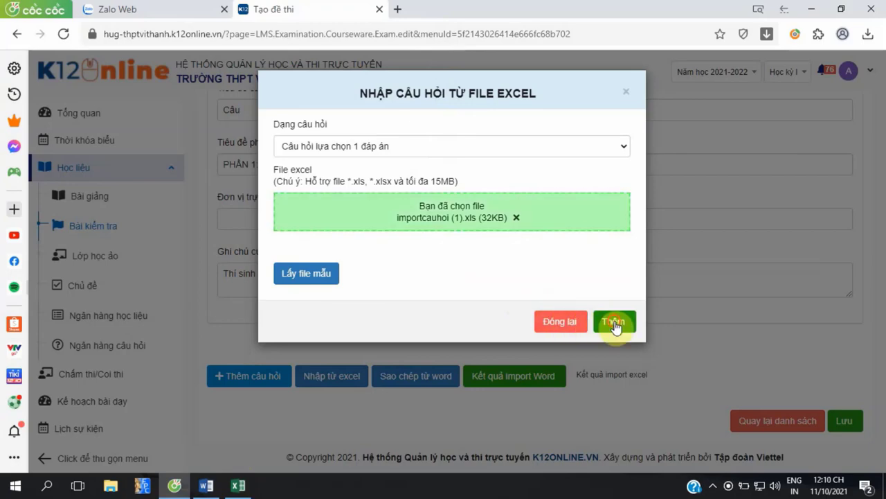
left_click(615, 323)
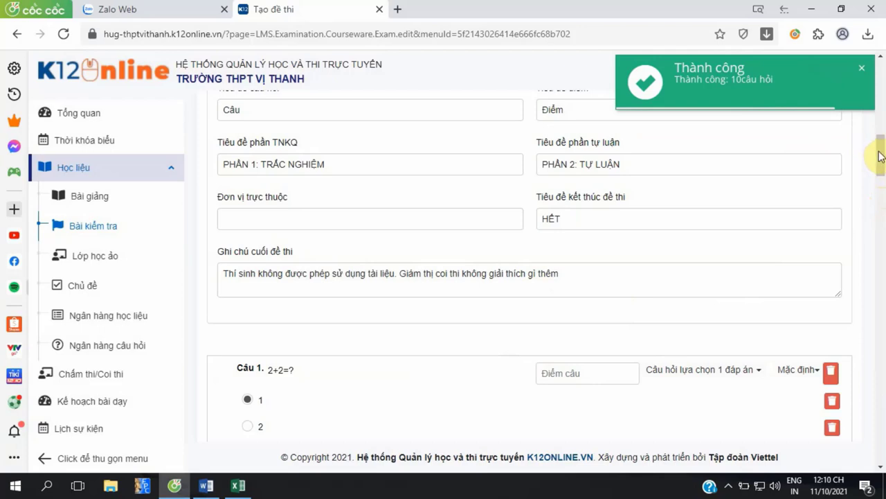
Delete the imported sample question "2+2=?" from the test.
scroll(880, 156, "down", 3)
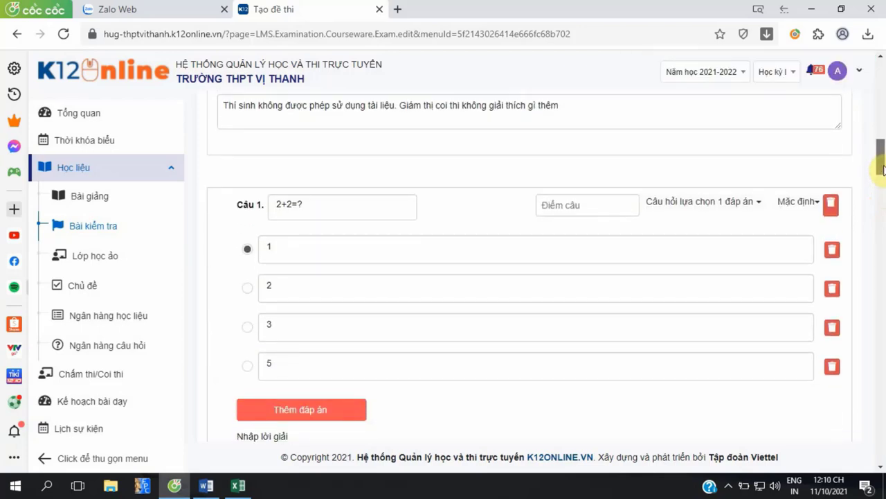
scroll(883, 170, "down", 1)
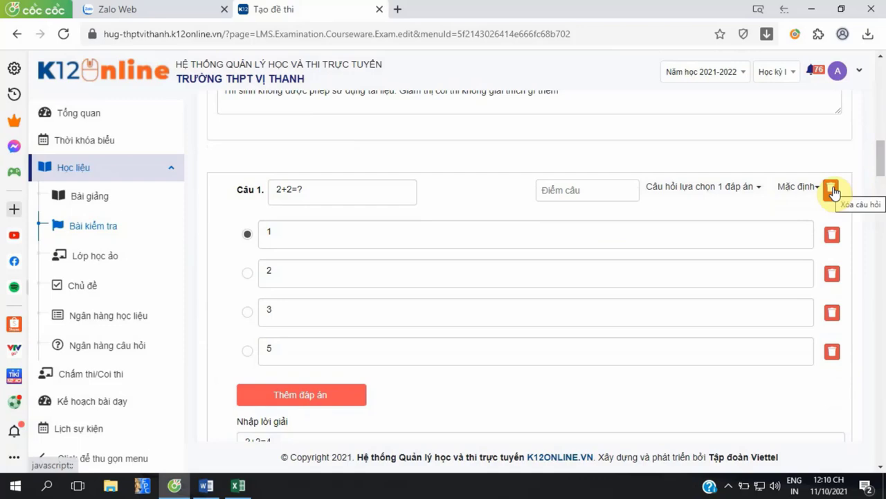
left_click(833, 192)
left_click(425, 304)
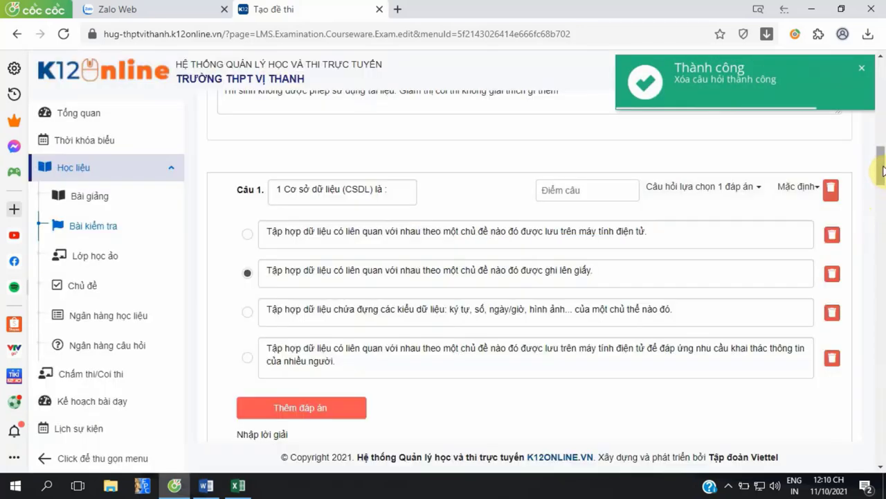
Save the new test with its imported questions.
left_click_drag(884, 170, 881, 464)
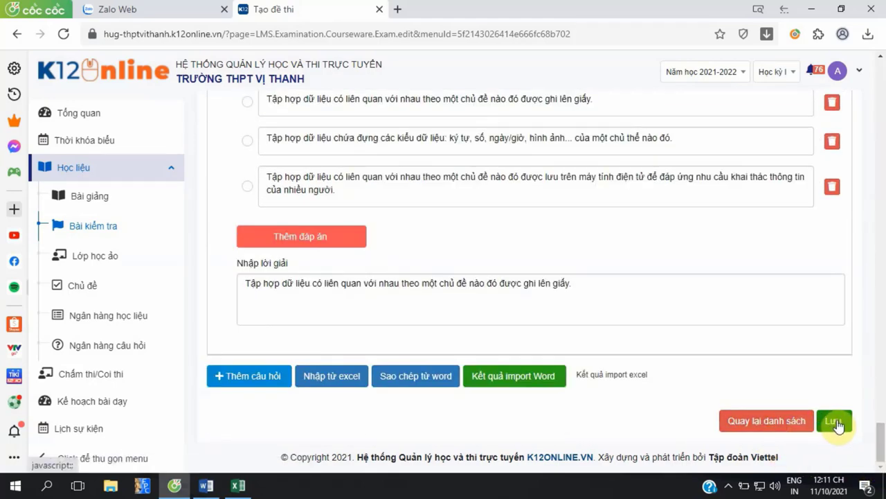
left_click(838, 431)
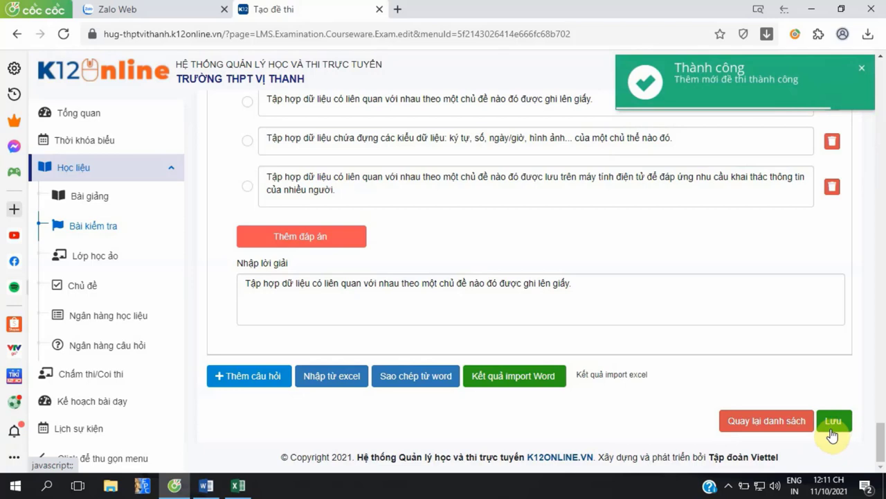
left_click(832, 432)
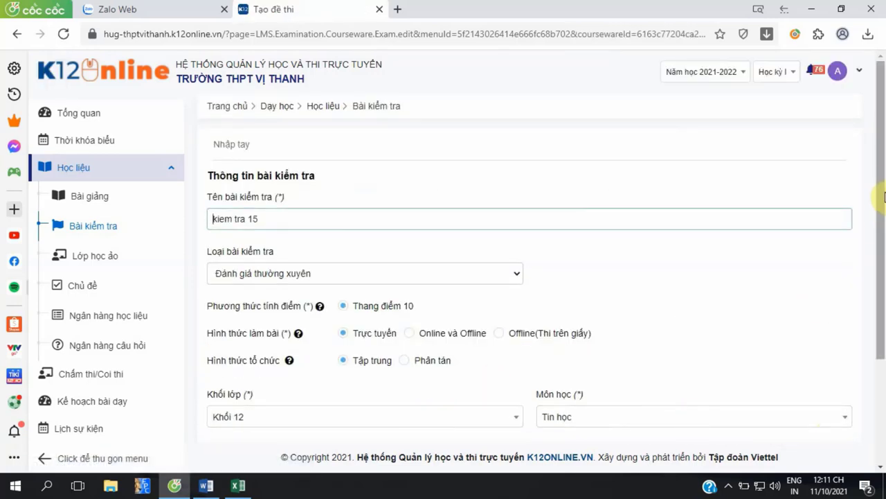
Generate a set of 4 exam versions (Tạo bộ đề) for the saved test.
scroll(879, 208, "down", 1)
scroll(884, 194, "down", 3)
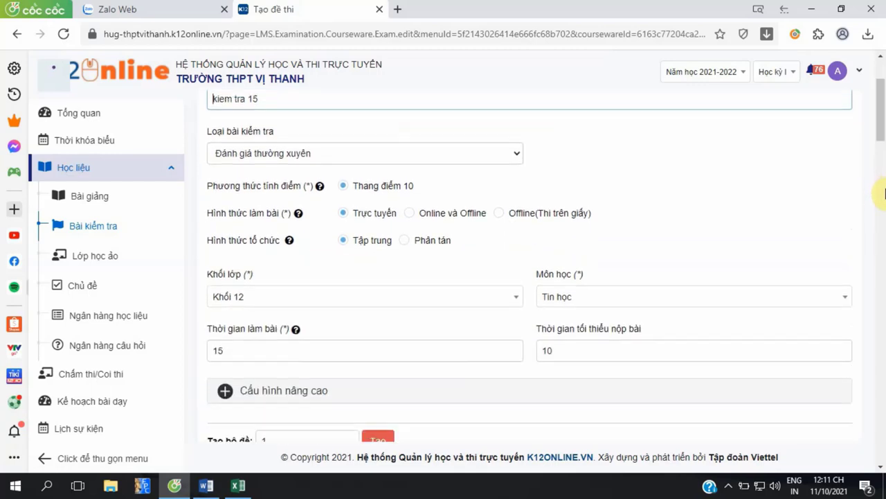
scroll(884, 211, "down", 2)
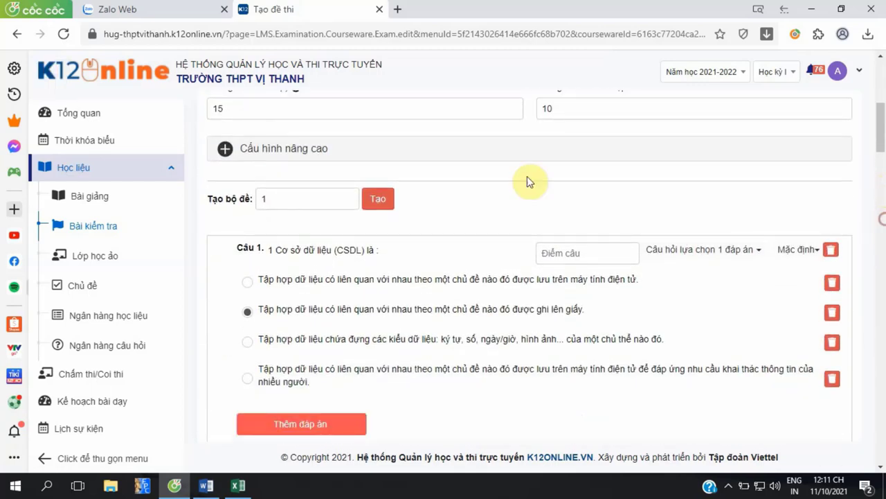
left_click(274, 201)
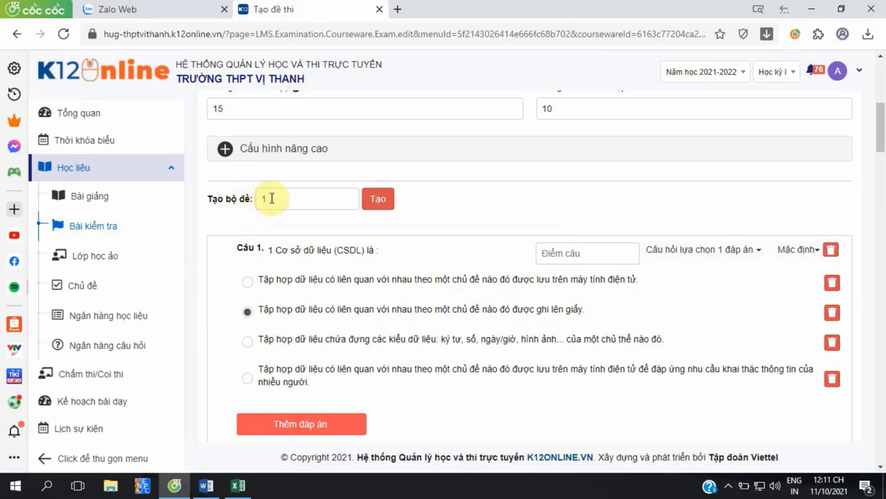
double_click(277, 200)
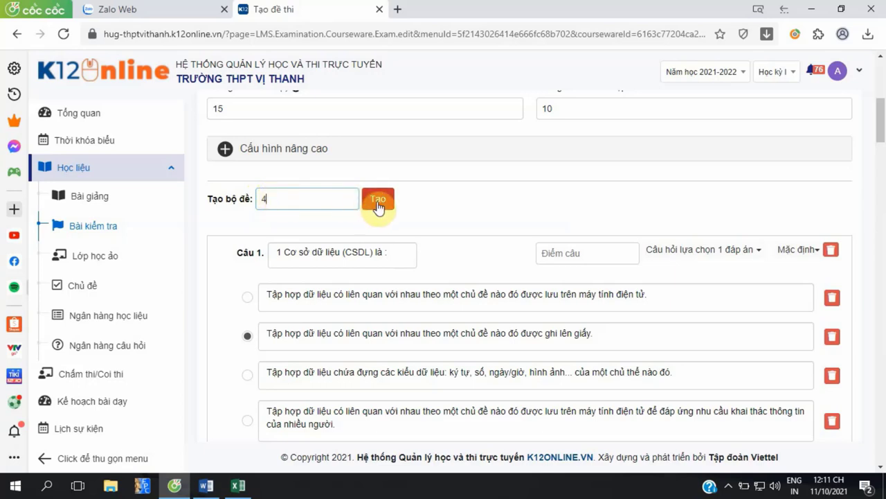
left_click(378, 206)
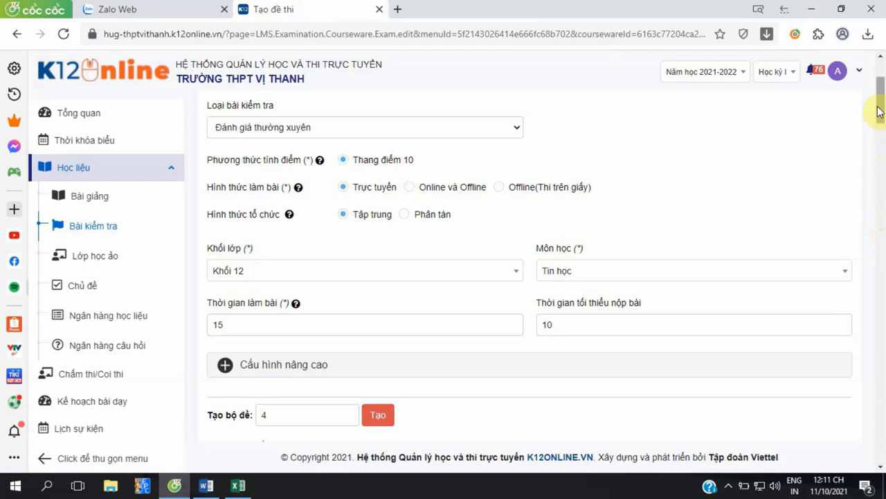
Examine the list of generated exam versions with their codes and print options, and return to the Bài kiểm tra list.
left_click_drag(882, 99, 884, 131)
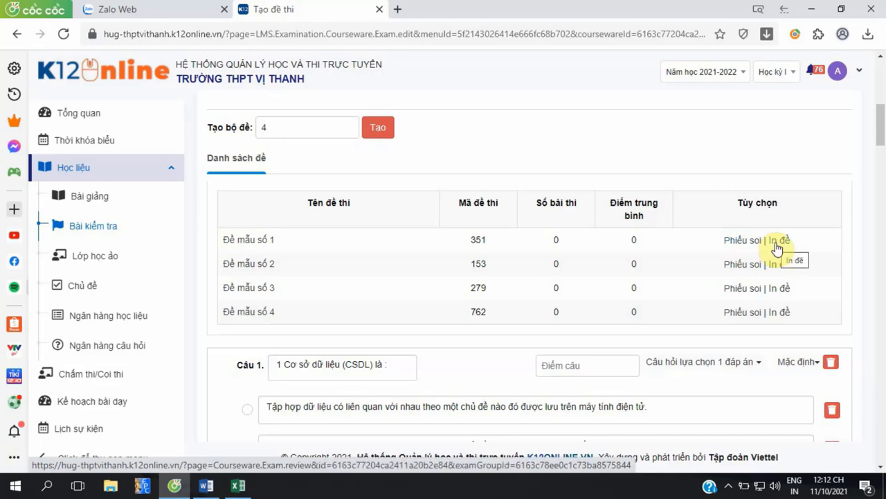
left_click_drag(878, 135, 884, 82)
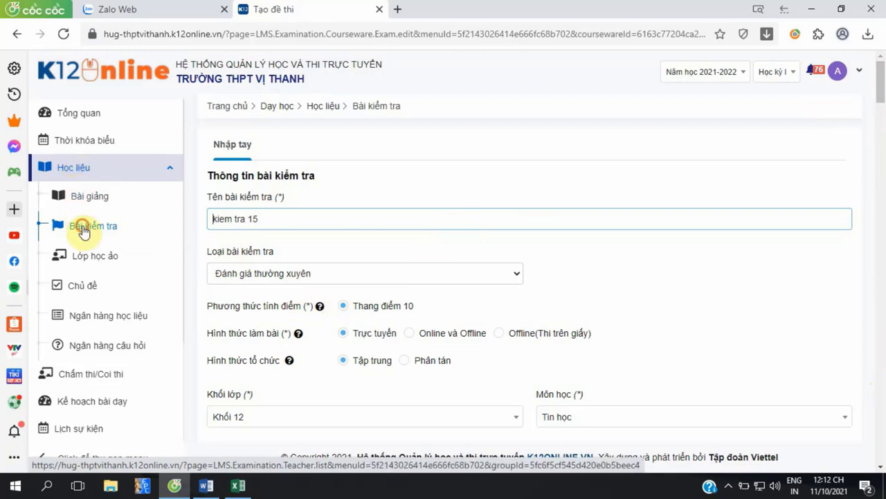
left_click(83, 230)
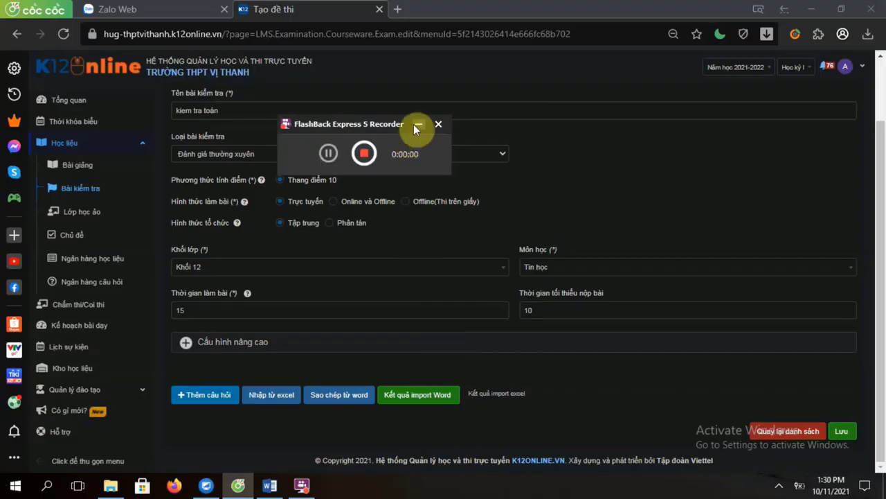
Download the Word rules file from the Sao chép từ word dialog of the maths test, open it and enable editing.
left_click(418, 125)
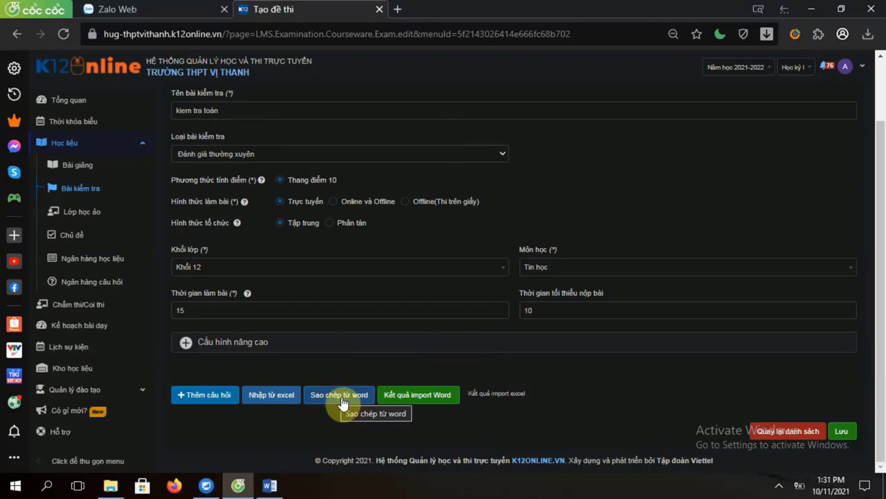
left_click(341, 396)
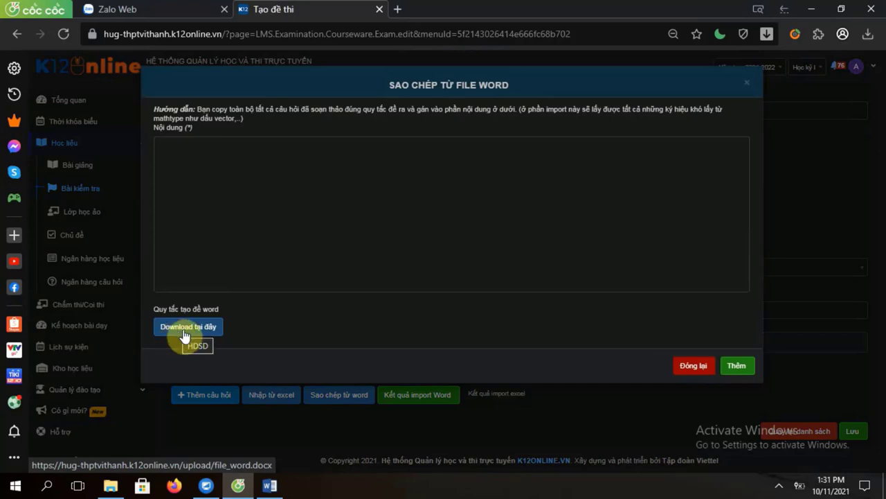
left_click(189, 331)
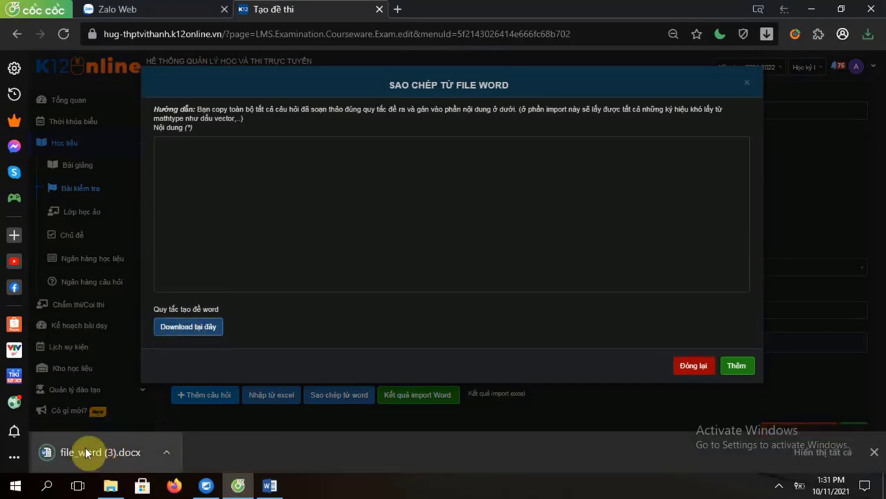
left_click(94, 452)
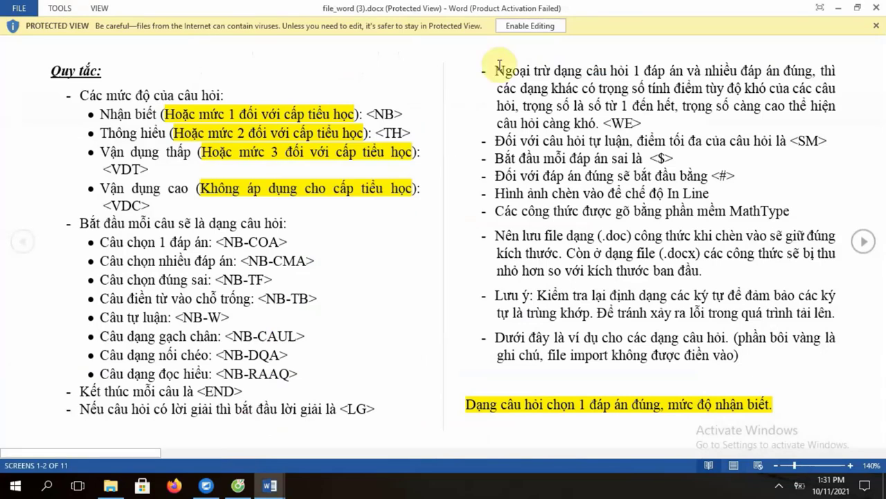
left_click(521, 26)
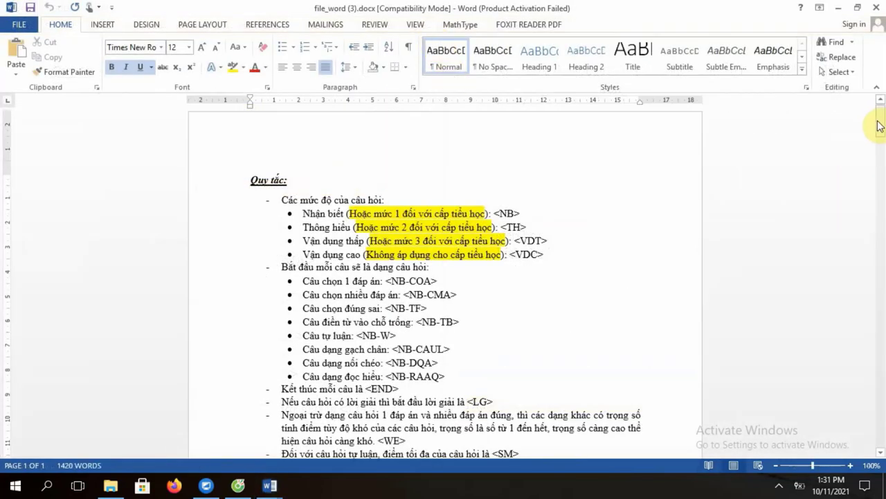
Copy the sample recognition-level, single-answer question about compound MX3, from <NB-COA> to <END>, in the rules document.
left_click_drag(880, 124, 864, 168)
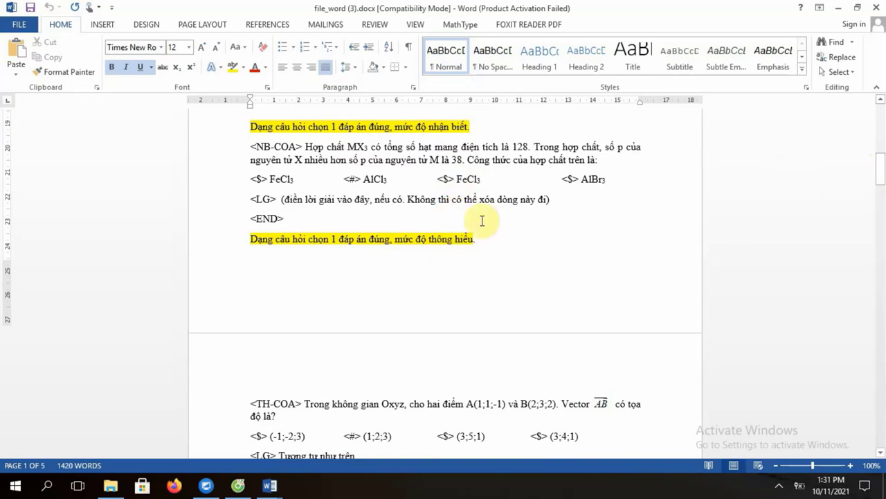
left_click_drag(250, 147, 297, 220)
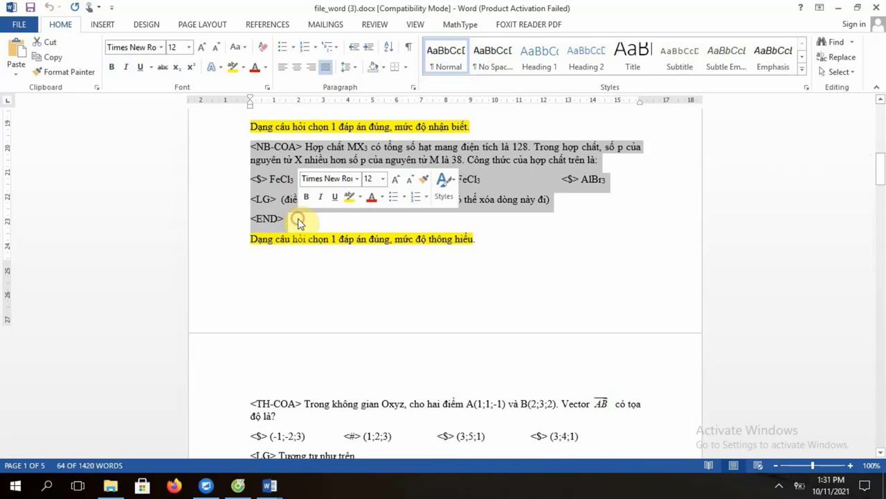
right_click(282, 170)
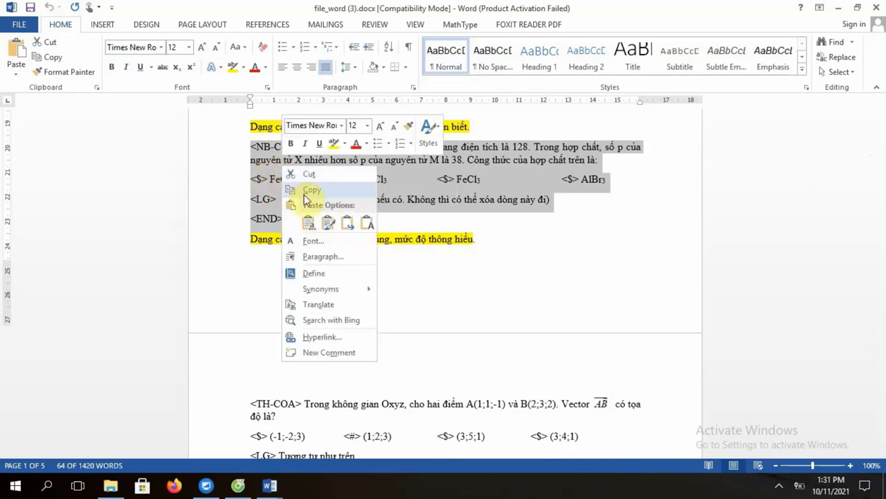
left_click(299, 188)
Create a new blank document and paste the copied sample question, from <NB-COA> to <END>, into it.
left_click(23, 25)
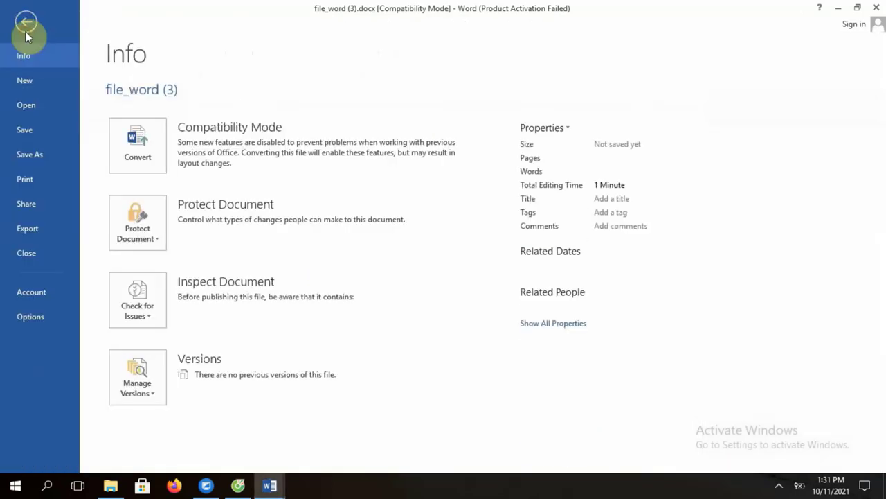
left_click(28, 85)
left_click(182, 182)
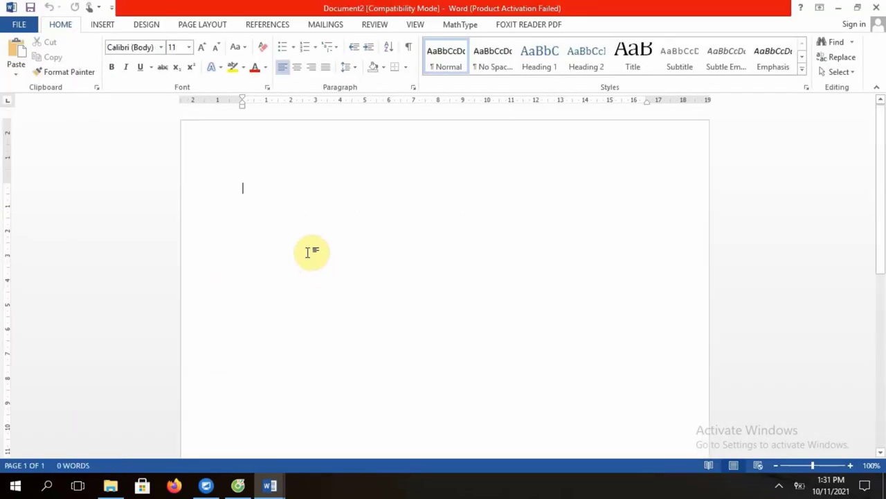
key("ctrl+v")
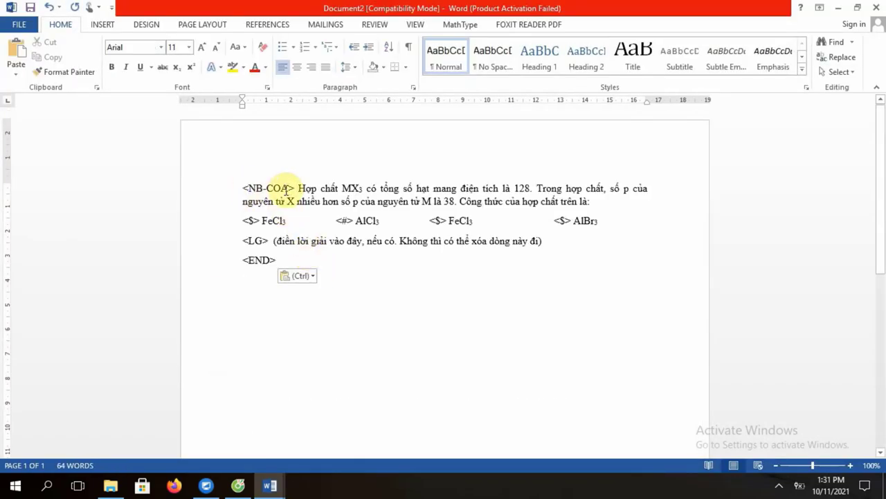
left_click_drag(296, 189, 625, 210)
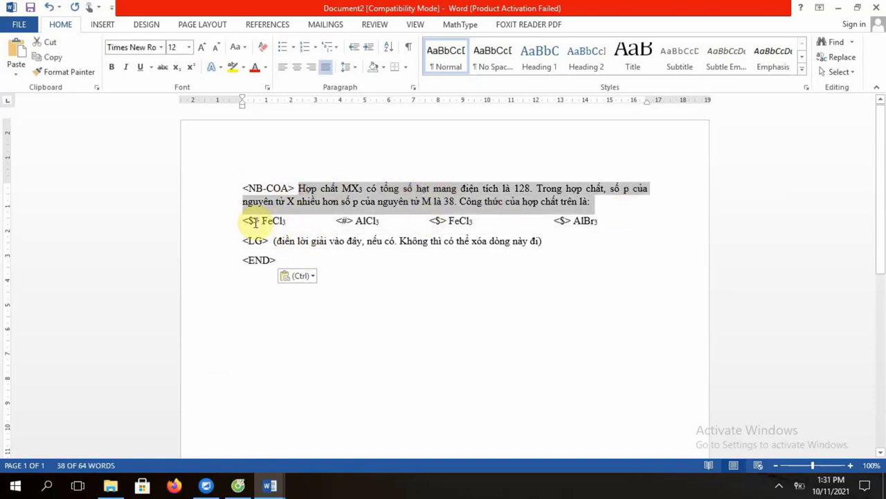
left_click_drag(254, 221, 354, 220)
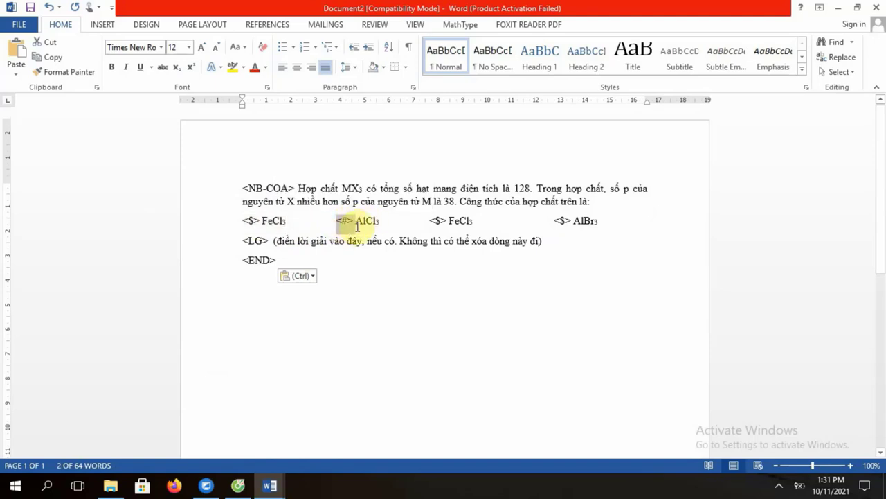
left_click(365, 220)
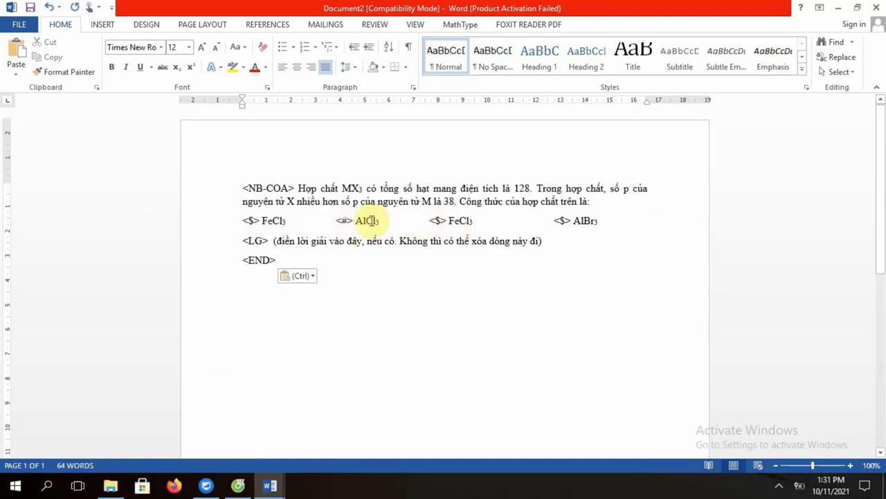
Replace the MX3 question text after <NB-COA> with the Câu 3 question text copied from the mathvn.com maths test document.
mouse_move(277, 484)
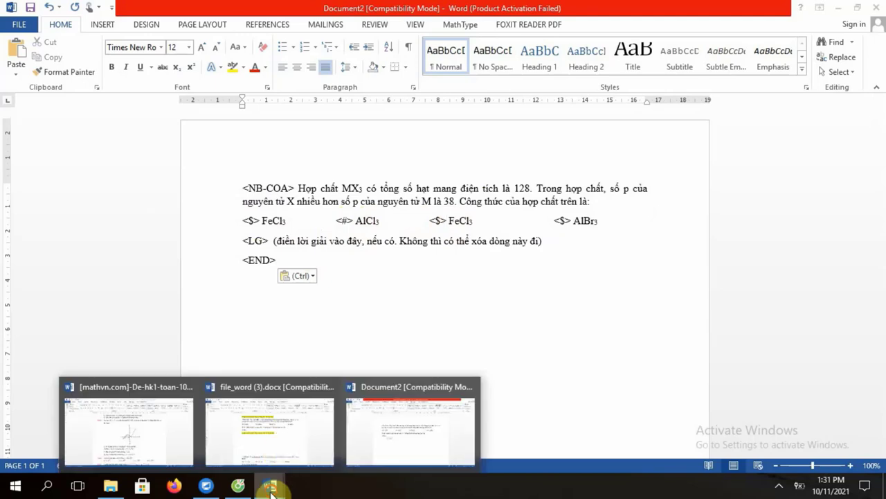
left_click(160, 441)
left_click_drag(268, 152, 321, 170)
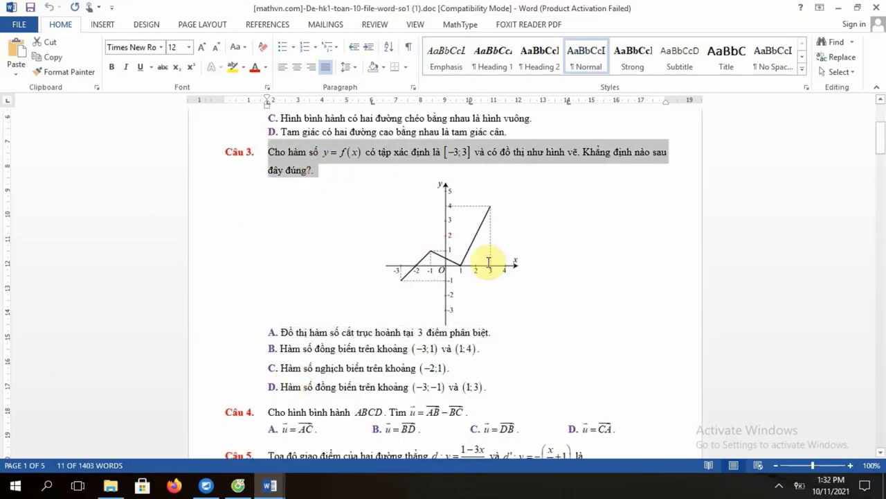
left_click_drag(480, 259, 494, 288)
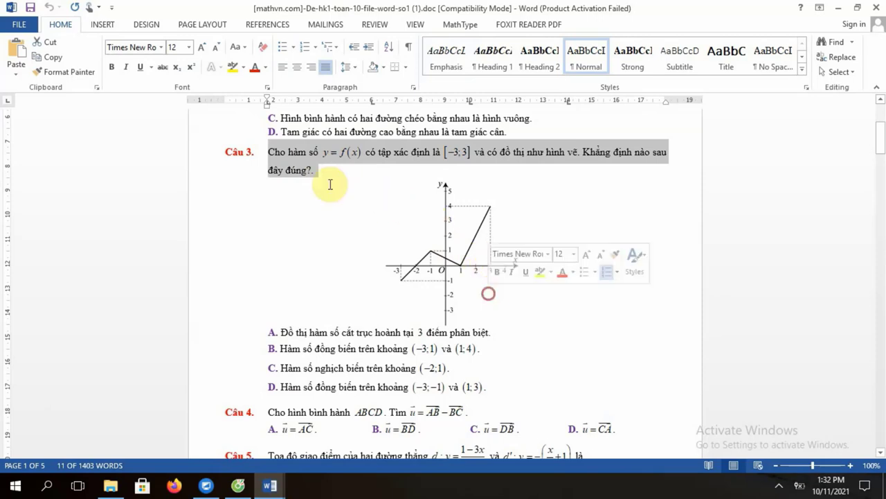
left_click_drag(270, 152, 281, 170)
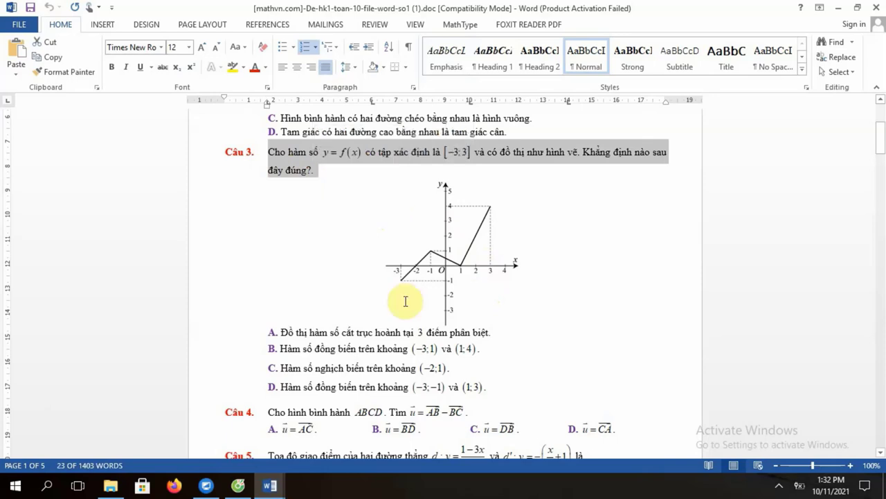
mouse_move(295, 490)
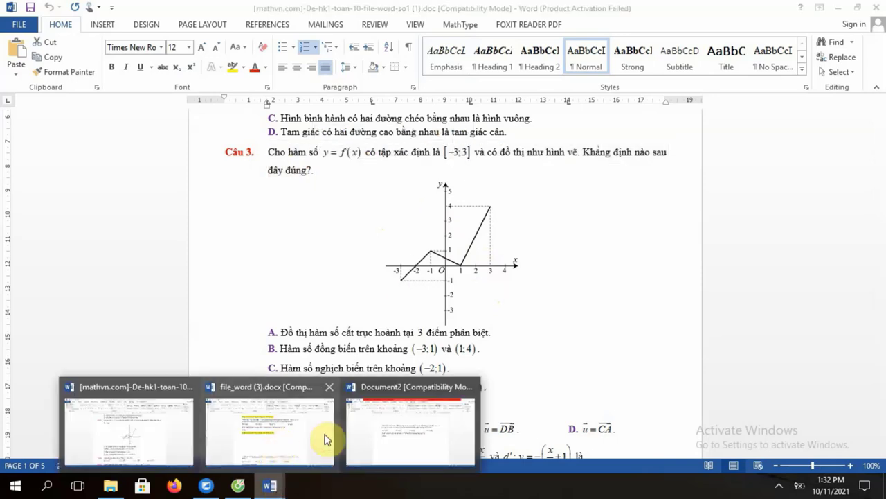
left_click(385, 424)
left_click_drag(297, 189, 614, 197)
key("ctrl+v")
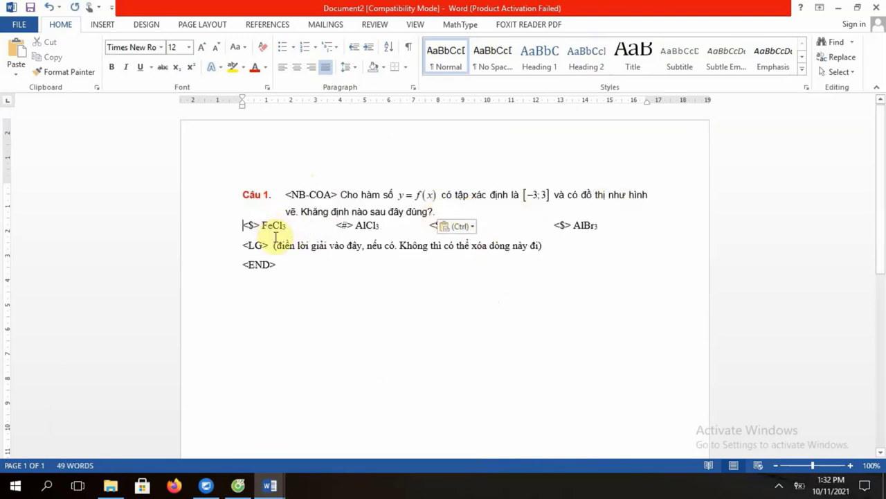
Add an empty line between the question text and the answers, and return to the Câu 3 graph in the maths test document.
key("Return")
left_click(269, 486)
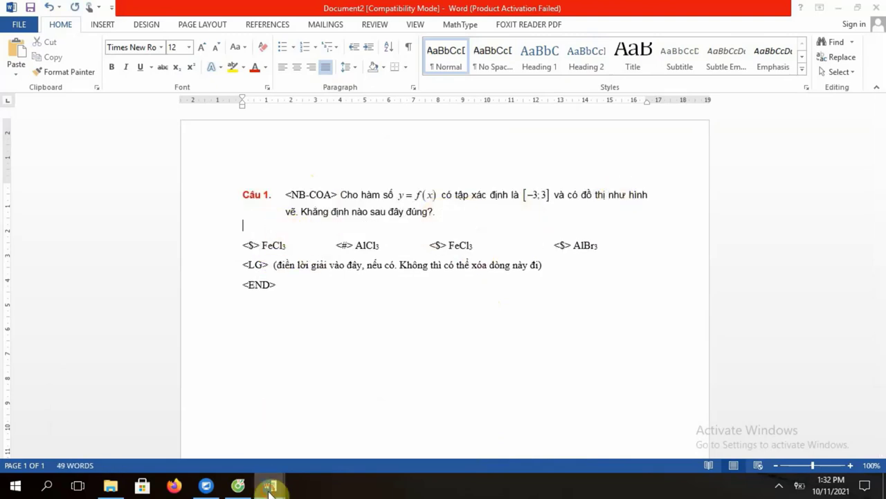
left_click(164, 446)
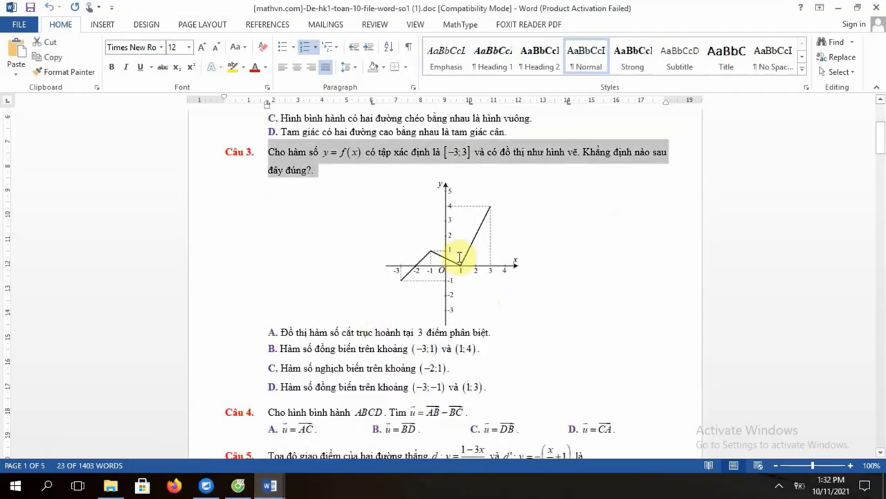